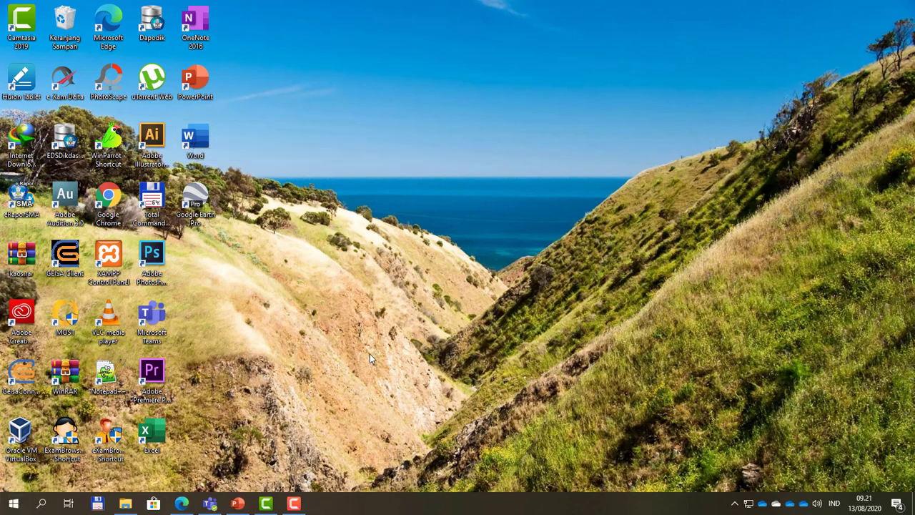
Launch Word with a blank document and minimize its window.
{"action": "left_click", "coordinate": [21, 509]}
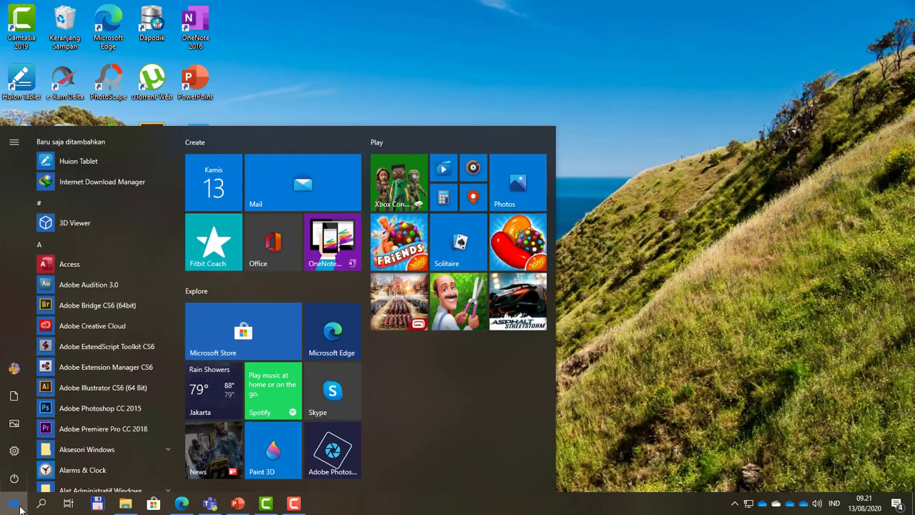
{"action": "type", "text": "word"}
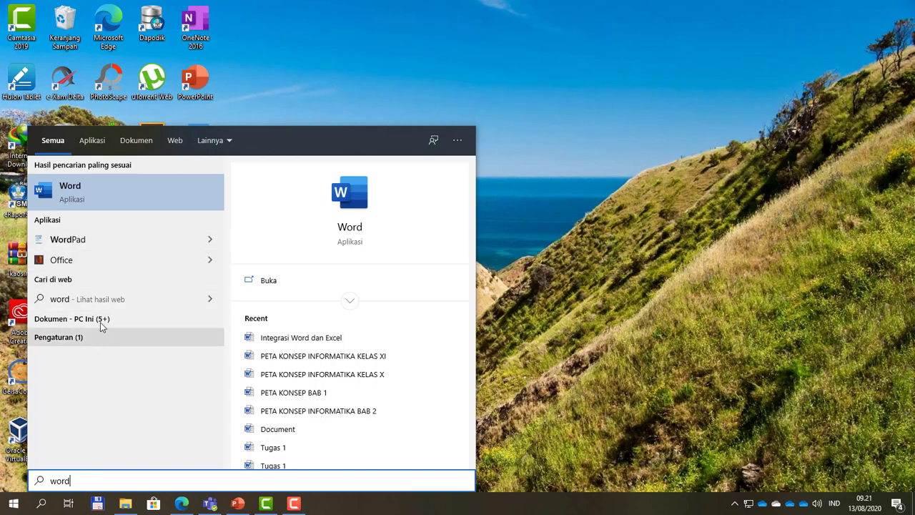
{"action": "left_click", "coordinate": [77, 194]}
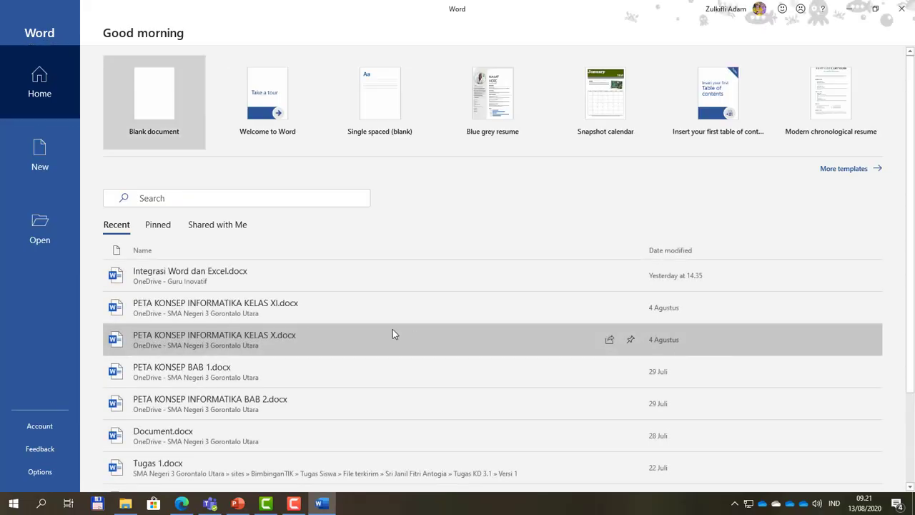
{"action": "left_click", "coordinate": [161, 107]}
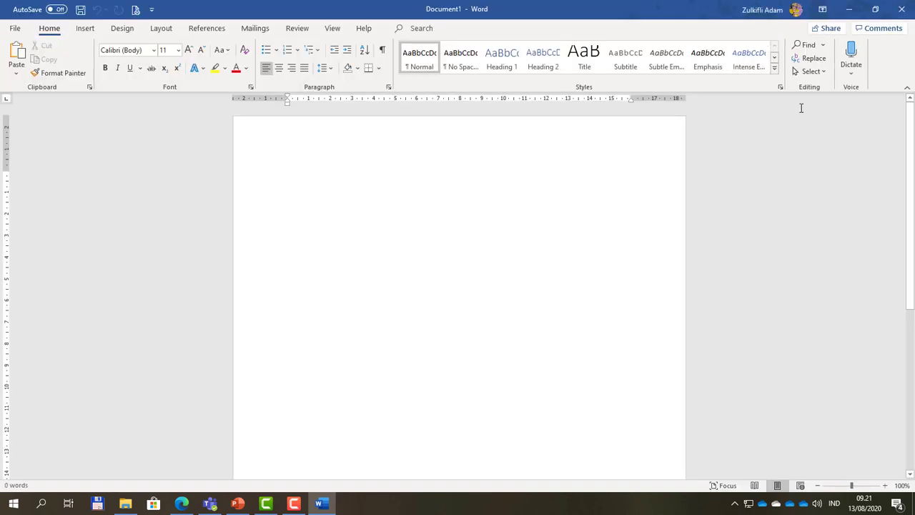
{"action": "left_click", "coordinate": [849, 10]}
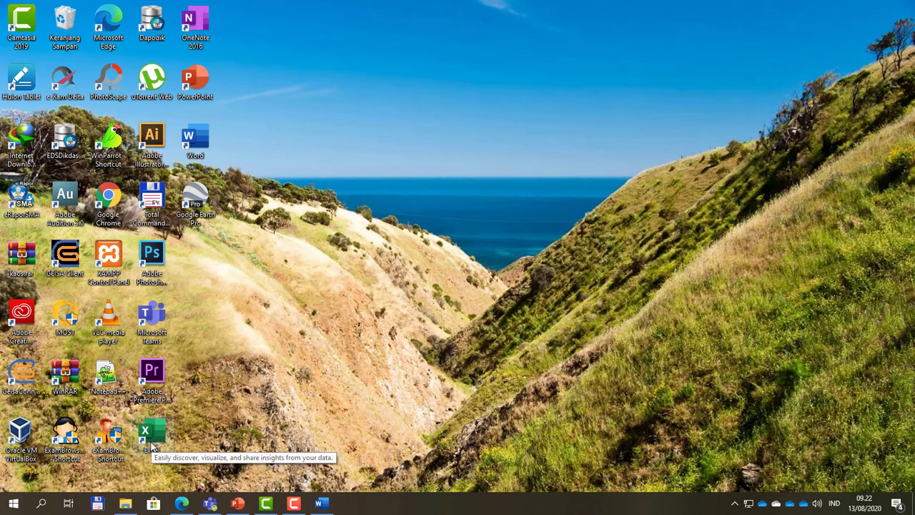
Launch Excel and create a blank workbook.
{"action": "left_click", "coordinate": [12, 505]}
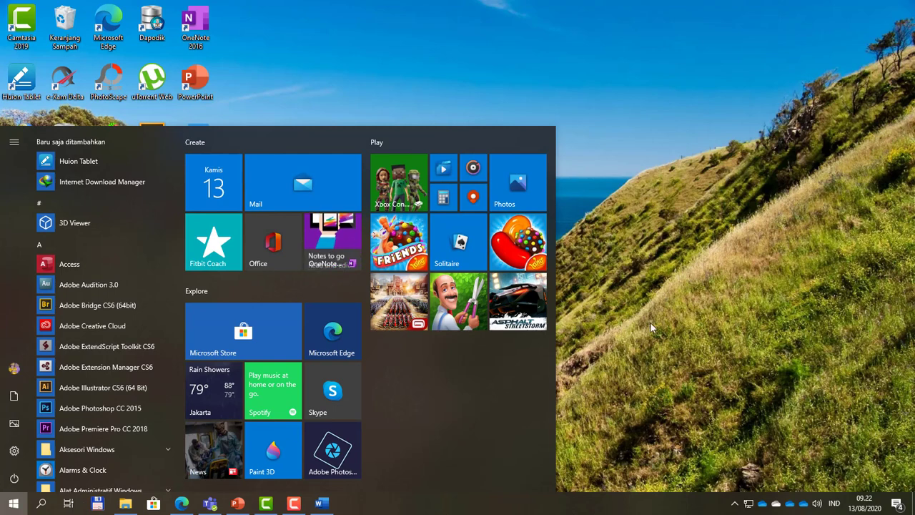
{"action": "left_click", "coordinate": [684, 307]}
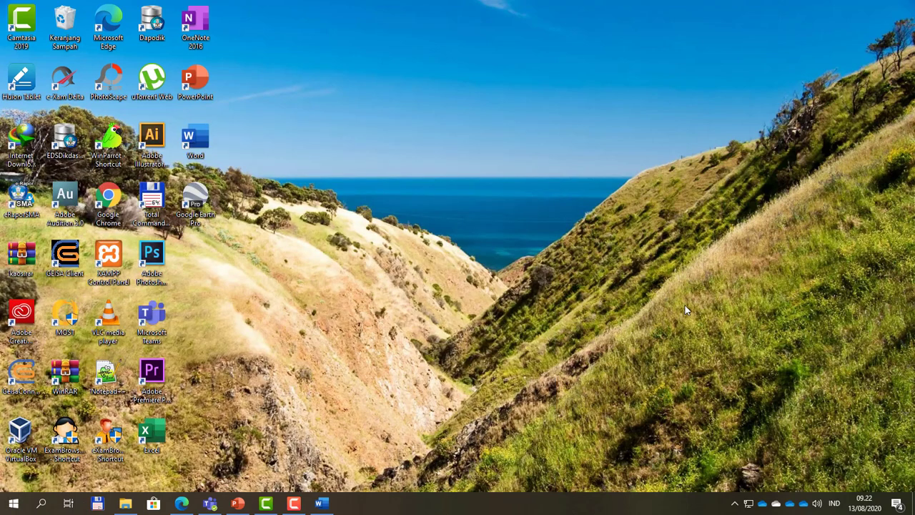
{"action": "double_click", "coordinate": [153, 432]}
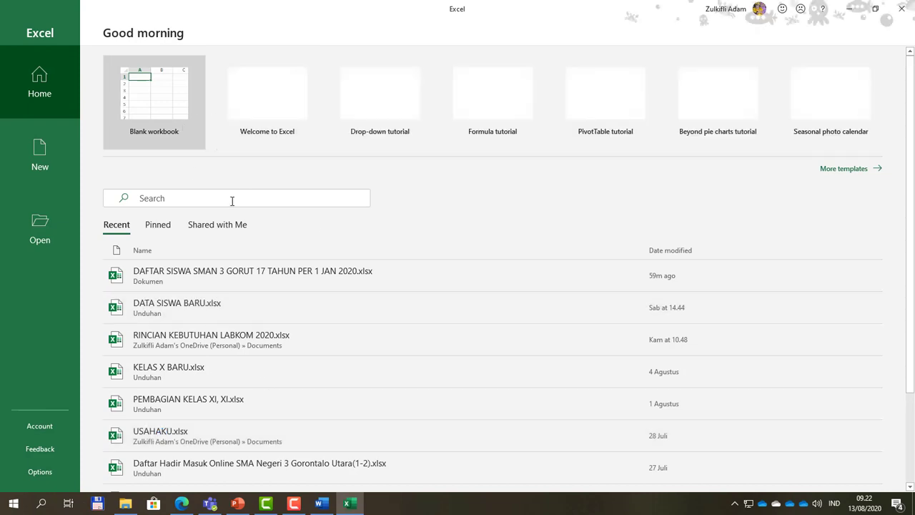
{"action": "scroll", "coordinate": [389, 281], "scroll_direction": "down", "scroll_amount": 3}
{"action": "scroll", "coordinate": [390, 280], "scroll_direction": "up", "scroll_amount": 3}
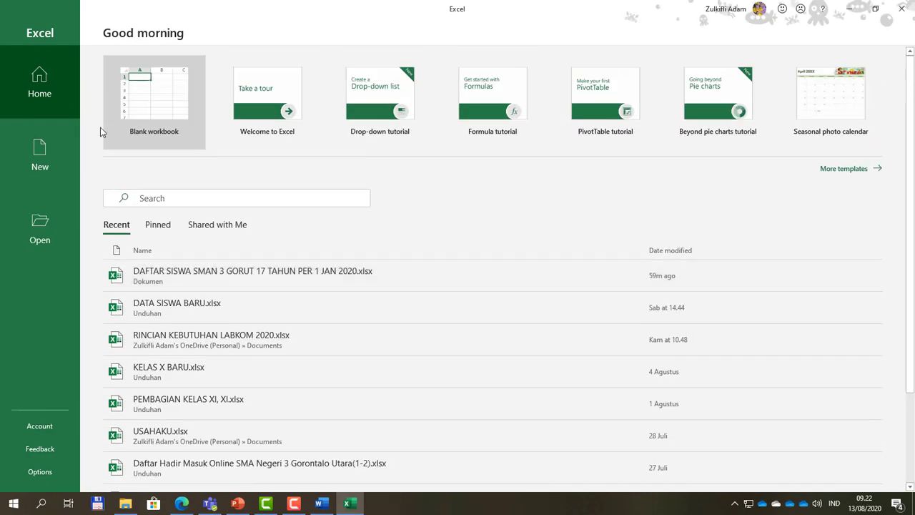
{"action": "left_click", "coordinate": [153, 105]}
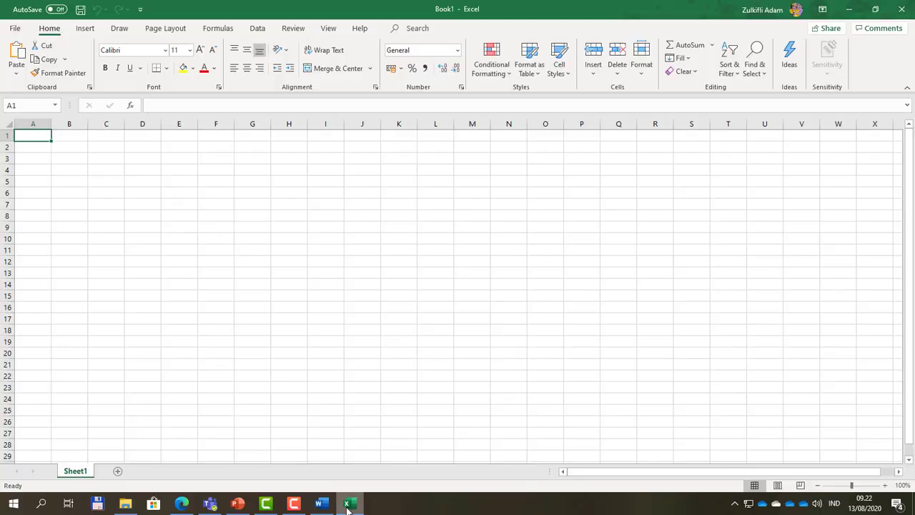
Switch back and forth between the blank Word document and the Excel workbook, ending in Excel.
{"action": "left_click", "coordinate": [320, 504]}
{"action": "left_click", "coordinate": [349, 505]}
{"action": "left_click", "coordinate": [318, 506]}
{"action": "left_click", "coordinate": [349, 505]}
{"action": "left_click", "coordinate": [320, 504]}
{"action": "left_click", "coordinate": [350, 504]}
{"action": "left_click", "coordinate": [321, 504]}
{"action": "left_click", "coordinate": [349, 505]}
{"action": "left_click", "coordinate": [322, 504]}
{"action": "left_click", "coordinate": [345, 506]}
Enter the title "DAFTAR NILAI ULANGAN SEMESTER GANJIL" in cell A1.
{"action": "left_click", "coordinate": [38, 145]}
{"action": "left_click", "coordinate": [38, 133]}
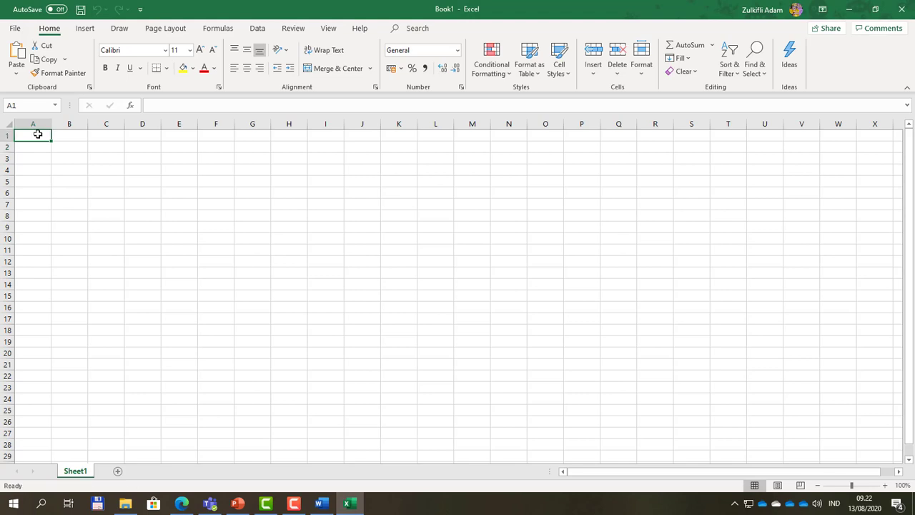
{"action": "left_click", "coordinate": [34, 160]}
{"action": "left_click", "coordinate": [35, 137]}
{"action": "type", "text": "daDA"}
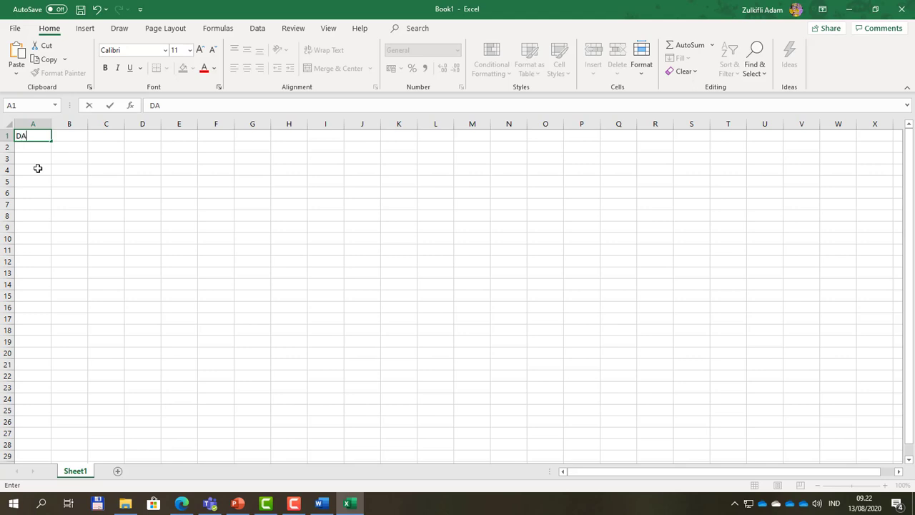
{"action": "type", "text": "FTAR NILAI ULANGAN"}
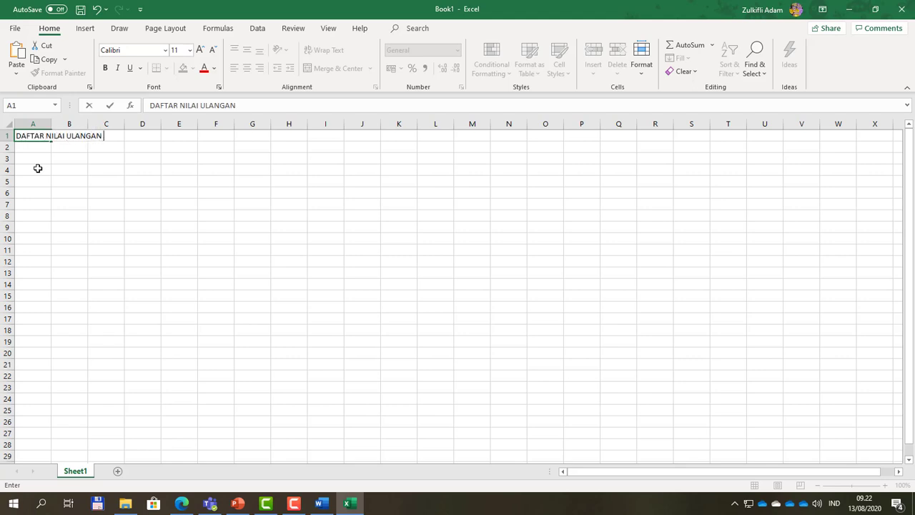
{"action": "type", "text": " SEMESTER GAN"}
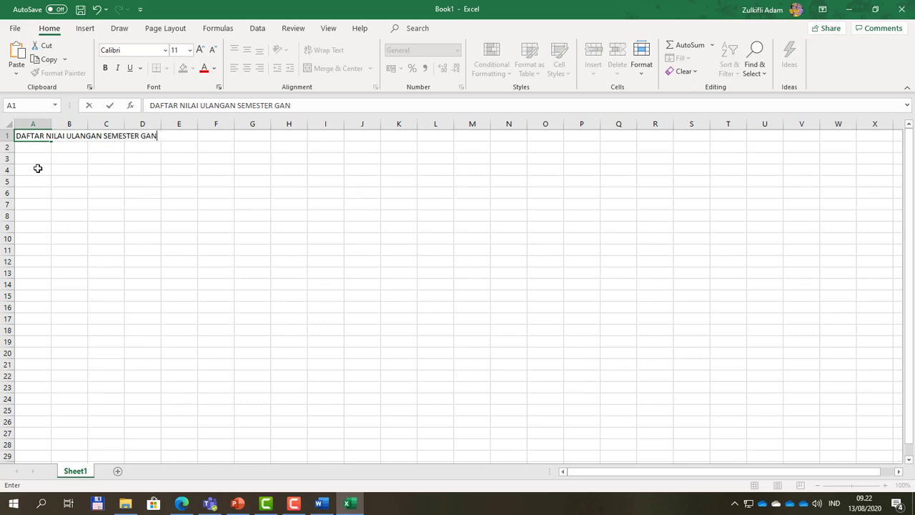
{"action": "key", "text": "Return"}
Enter the column headers NO, NAMA SISWA and NILAI in cells A3 to C3.
{"action": "key", "text": "Return"}
{"action": "type", "text": "NO"}
{"action": "key", "text": "Tab"}
{"action": "type", "text": "NAMA SISWA"}
{"action": "key", "text": "Tab"}
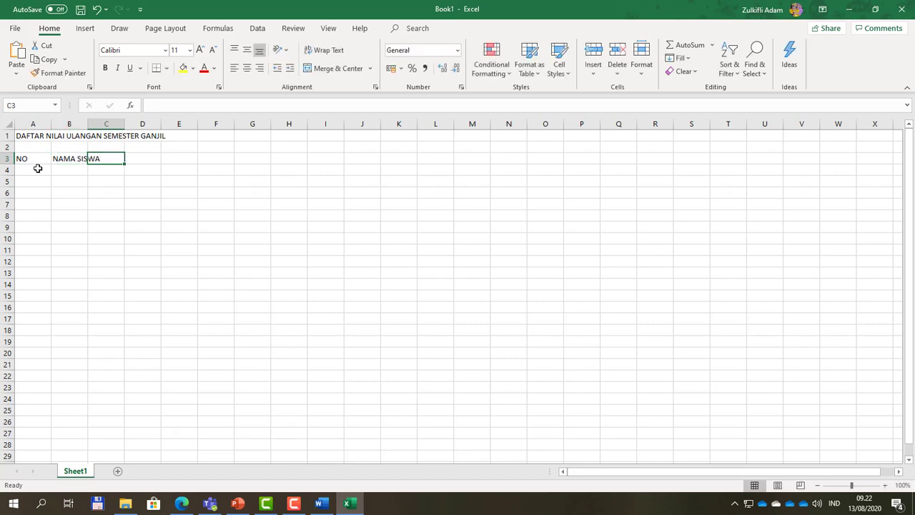
{"action": "type", "text": "NI"}
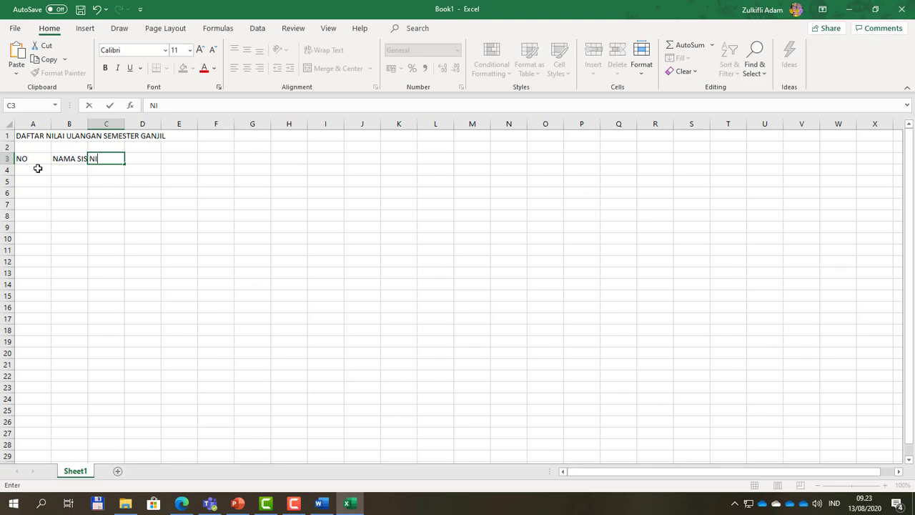
{"action": "key", "text": "Return"}
Enter the subject headers P AGAMA, PKN, B INDO and MAT in cells C4 to F4.
{"action": "key", "text": "Right"}
{"action": "key", "text": "Right"}
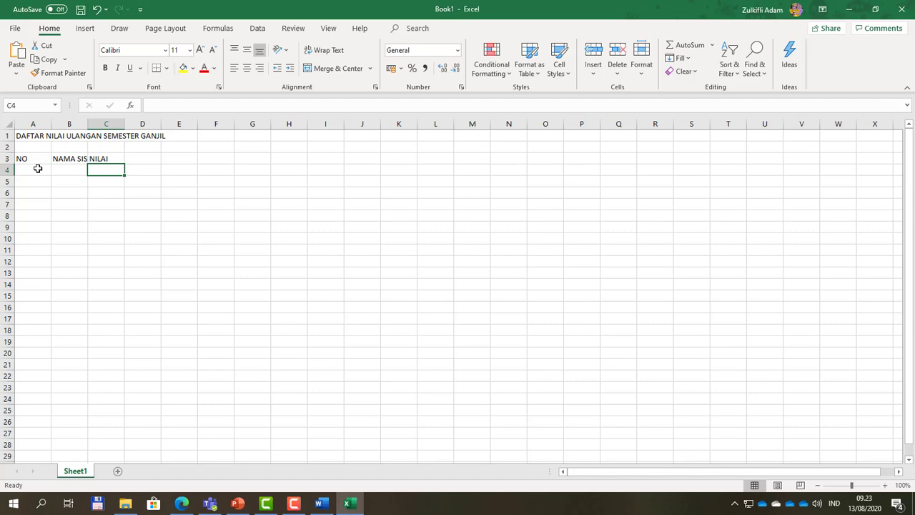
{"action": "type", "text": "P"}
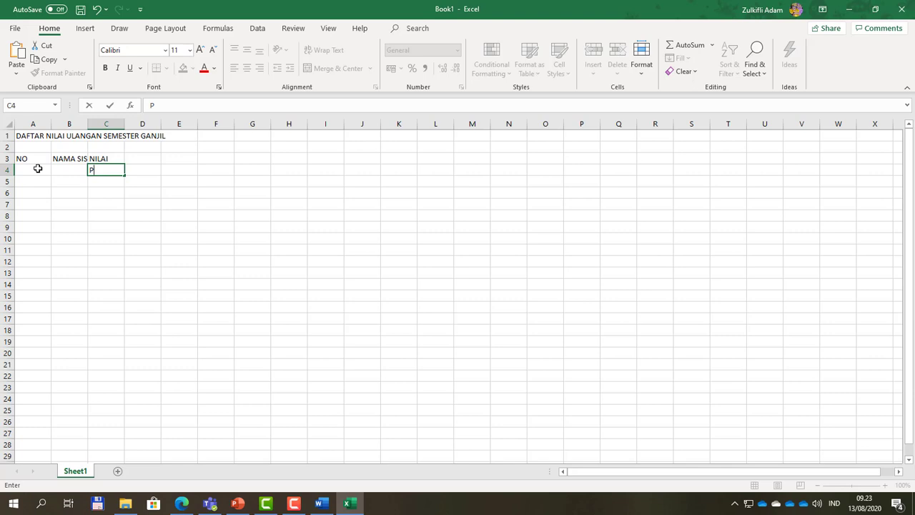
{"action": "type", "text": " AGAMA"}
{"action": "key", "text": "Tab"}
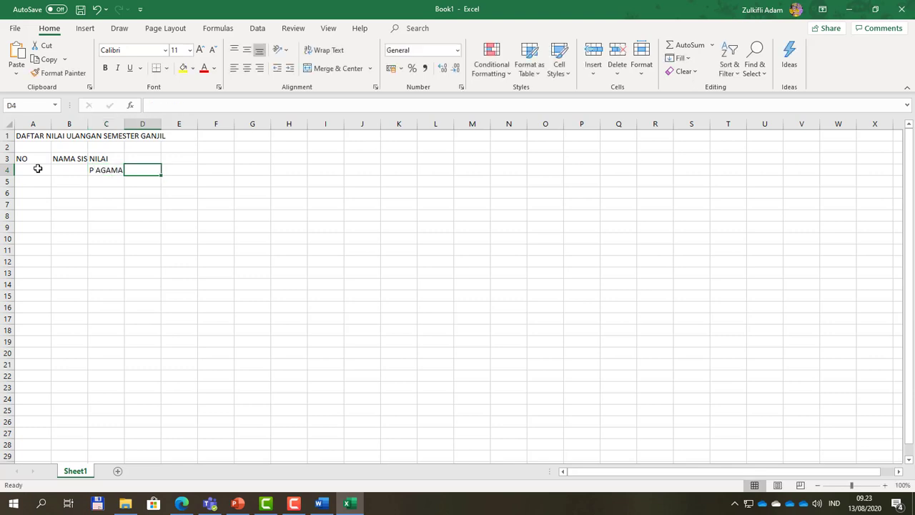
{"action": "type", "text": "PKN"}
{"action": "key", "text": "Tab"}
{"action": "type", "text": "B"}
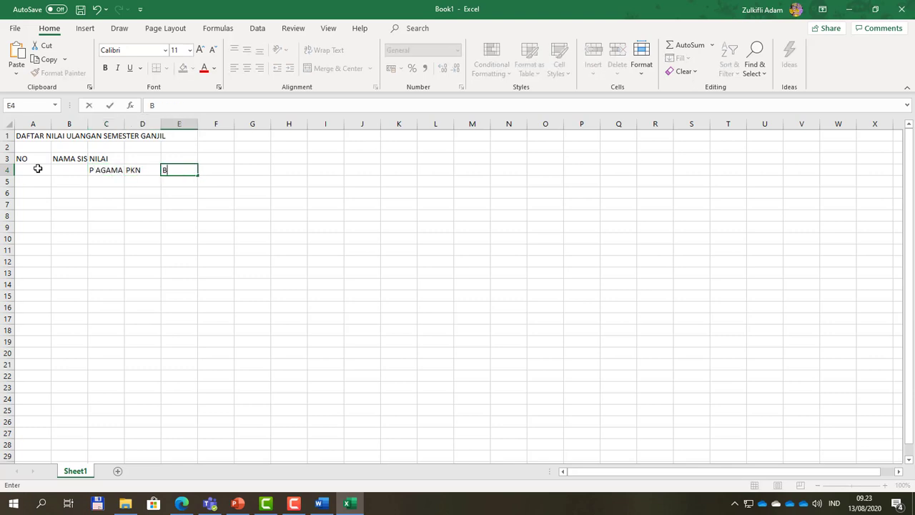
{"action": "type", "text": " INDO"}
{"action": "key", "text": "Tab"}
{"action": "type", "text": "MA"}
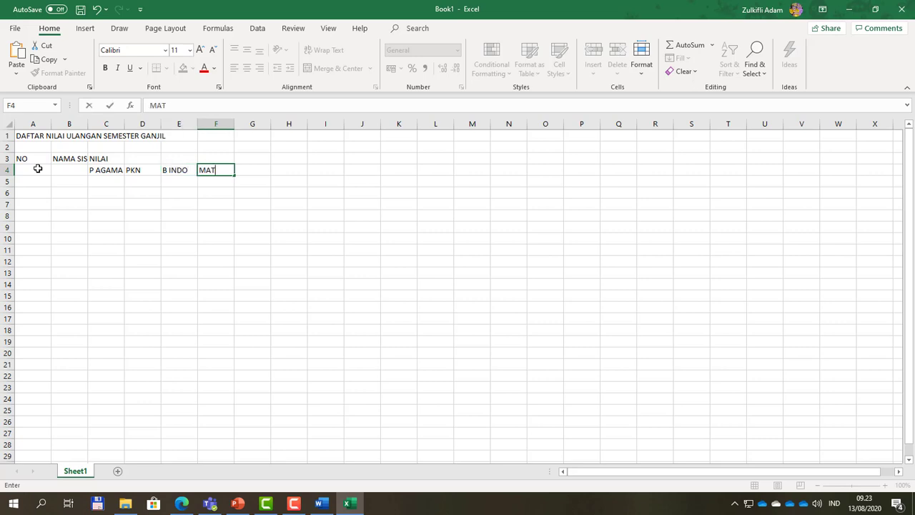
{"action": "key", "text": "Tab"}
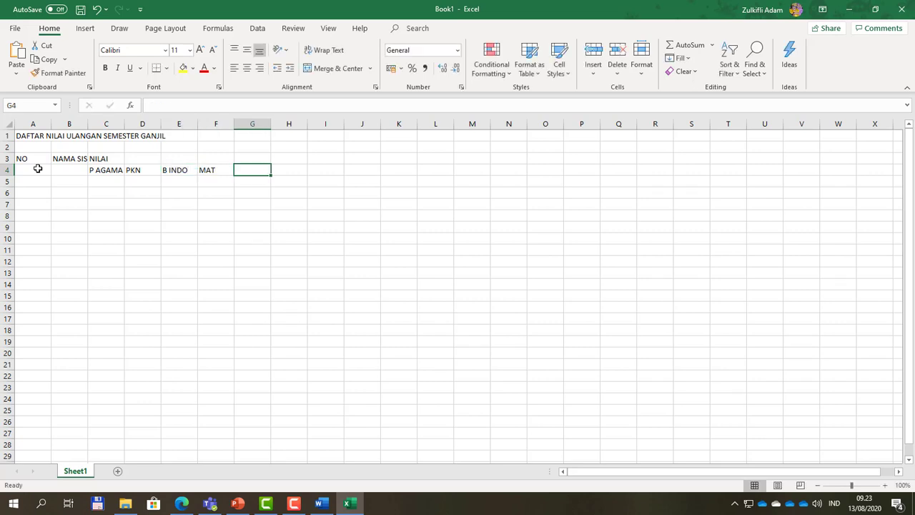
Add the headers JUMLAH in G4 and RATA-RATA in H4.
{"action": "type", "text": "JU"}
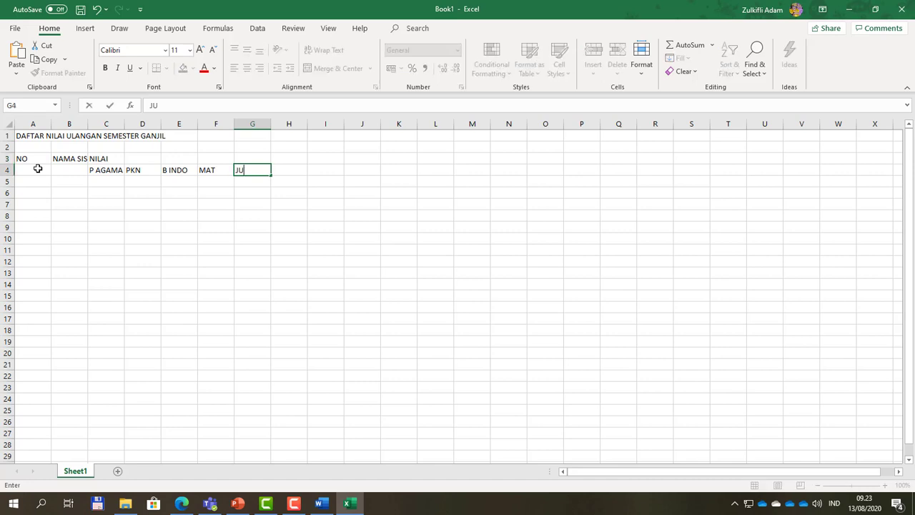
{"action": "type", "text": "MLAH"}
{"action": "key", "text": "Tab"}
{"action": "type", "text": "R"}
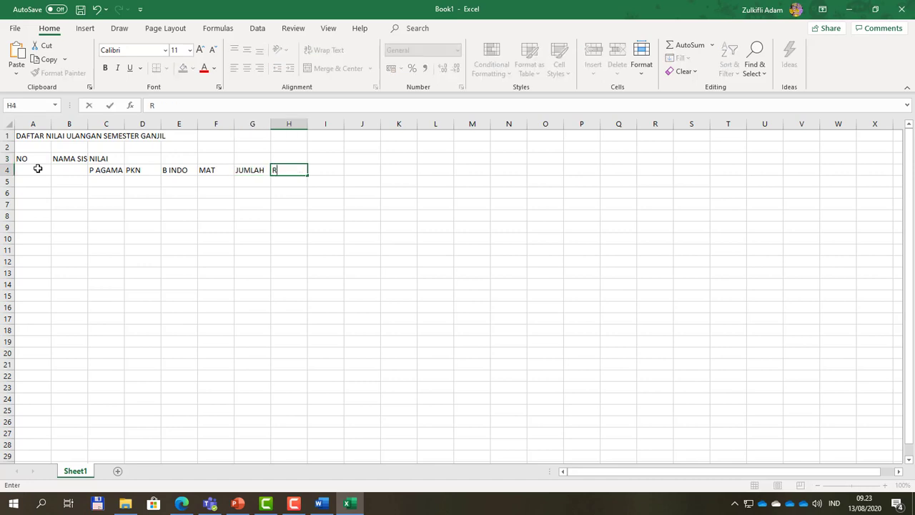
{"action": "type", "text": "ATA-TA"}
{"action": "type", "text": "ATA"}
{"action": "key", "text": "Return"}
{"action": "key", "text": "Up"}
{"action": "key", "text": "Right"}
{"action": "key", "text": "Right"}
{"action": "key", "text": "Left"}
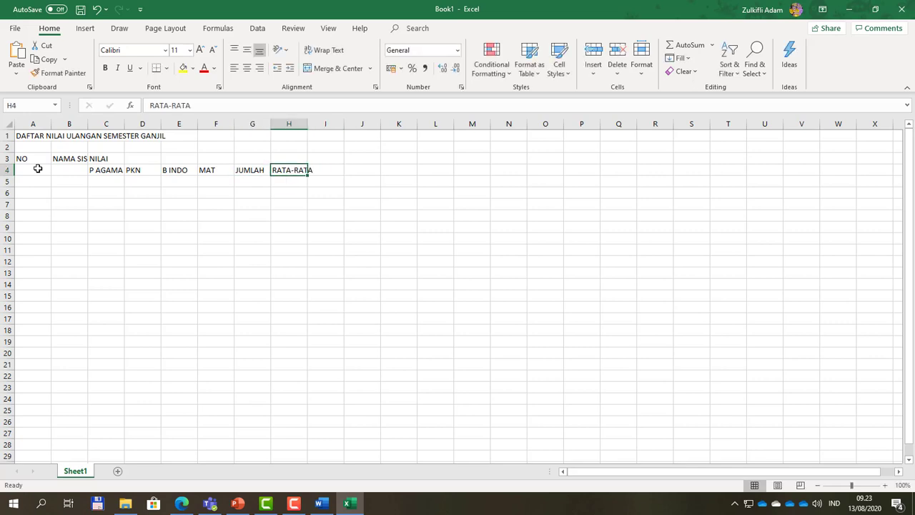
{"action": "left_click", "coordinate": [330, 158]}
{"action": "left_click", "coordinate": [327, 168]}
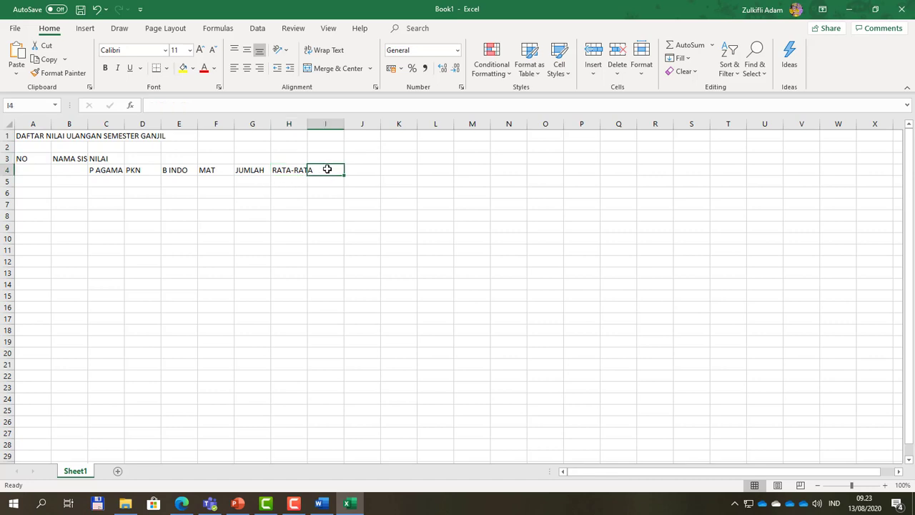
{"action": "left_click", "coordinate": [329, 159]}
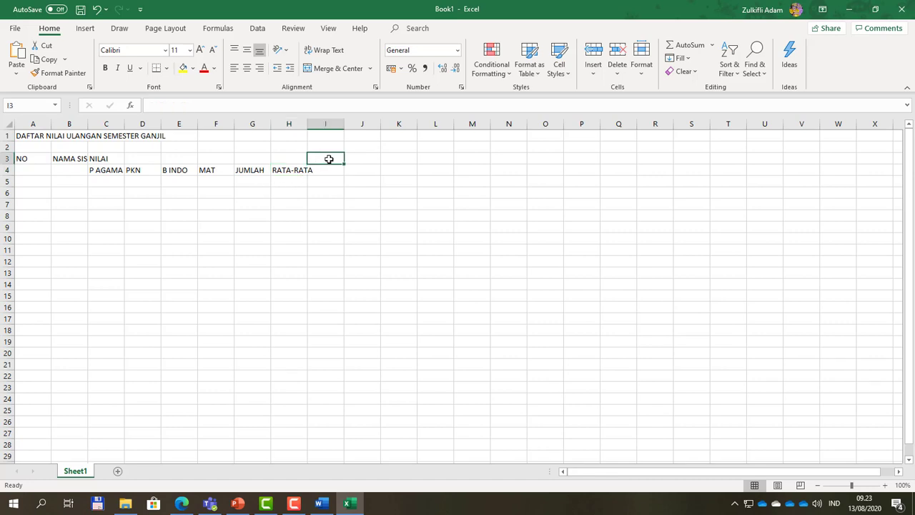
{"action": "left_click", "coordinate": [106, 189]}
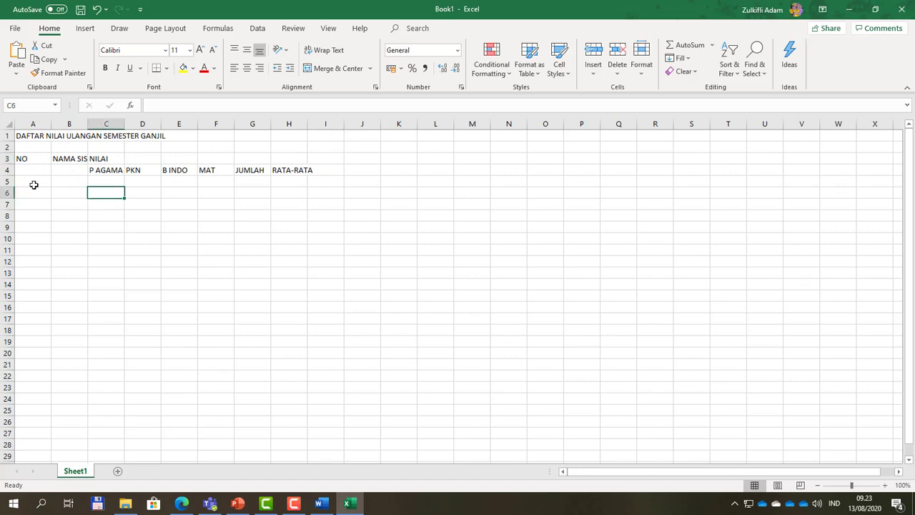
Number the student rows 1 to 5 in cells A5 to A9.
{"action": "left_click", "coordinate": [37, 183]}
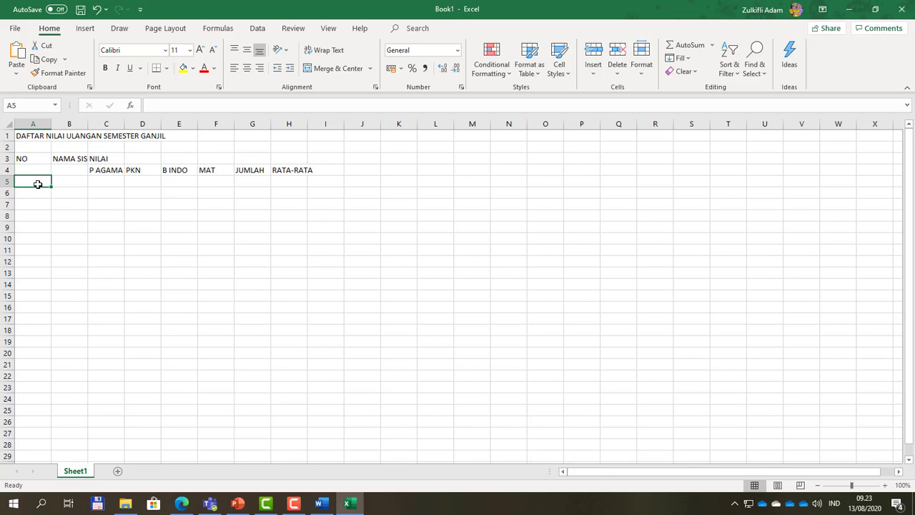
{"action": "type", "text": "1"}
{"action": "key", "text": "Return"}
{"action": "type", "text": "2"}
{"action": "key", "text": "Return"}
{"action": "type", "text": "3"}
{"action": "key", "text": "Return"}
{"action": "type", "text": "4"}
{"action": "key", "text": "Return"}
{"action": "type", "text": "5"}
{"action": "key", "text": "Up"}
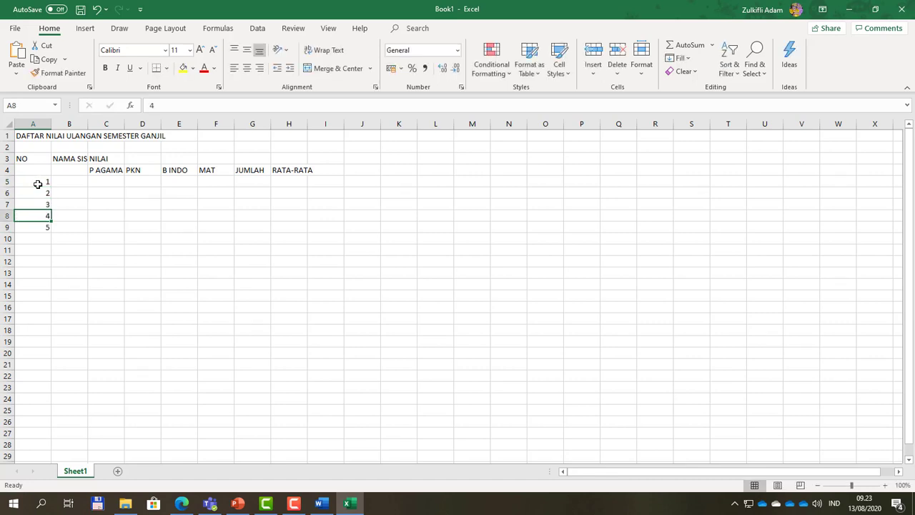
Apply All Borders to the table range A3:H9.
{"action": "left_click_drag", "start_coordinate": [33, 159], "coordinate": [249, 227]}
{"action": "left_click", "coordinate": [136, 205]}
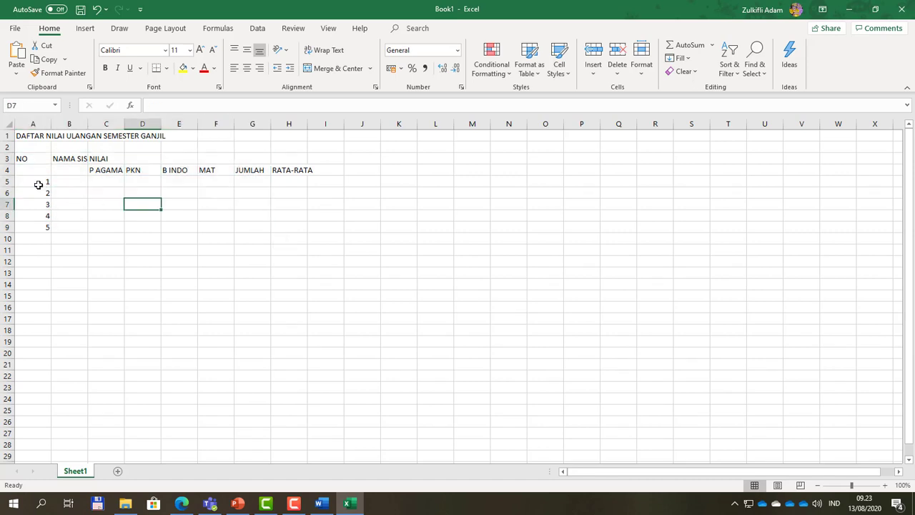
{"action": "left_click_drag", "start_coordinate": [28, 159], "coordinate": [296, 231]}
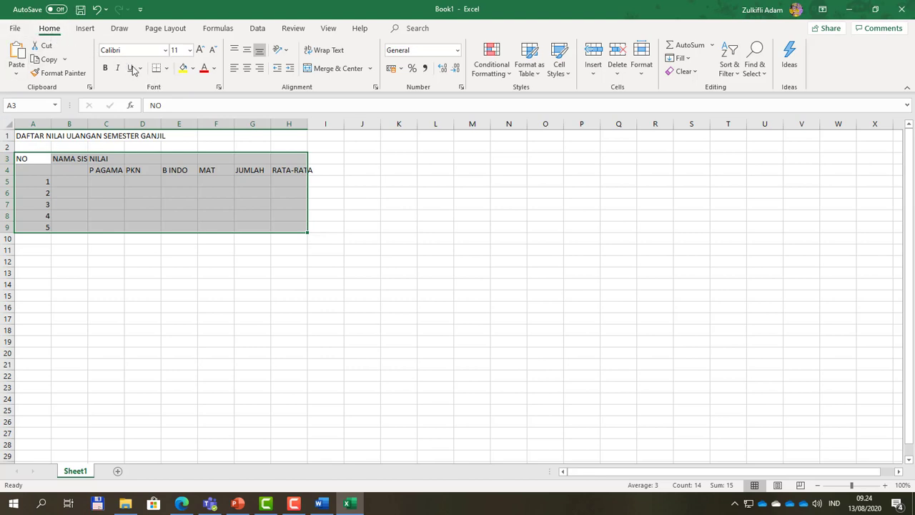
{"action": "left_click", "coordinate": [168, 70]}
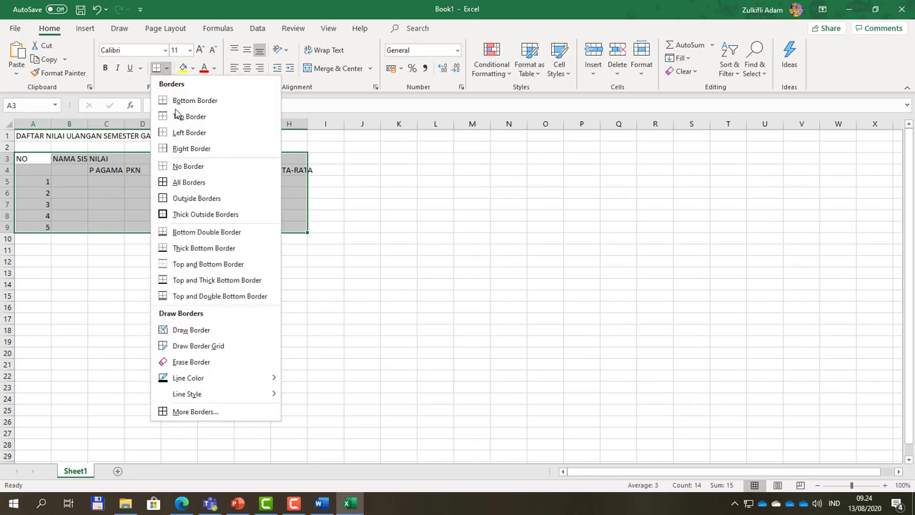
{"action": "left_click", "coordinate": [181, 183]}
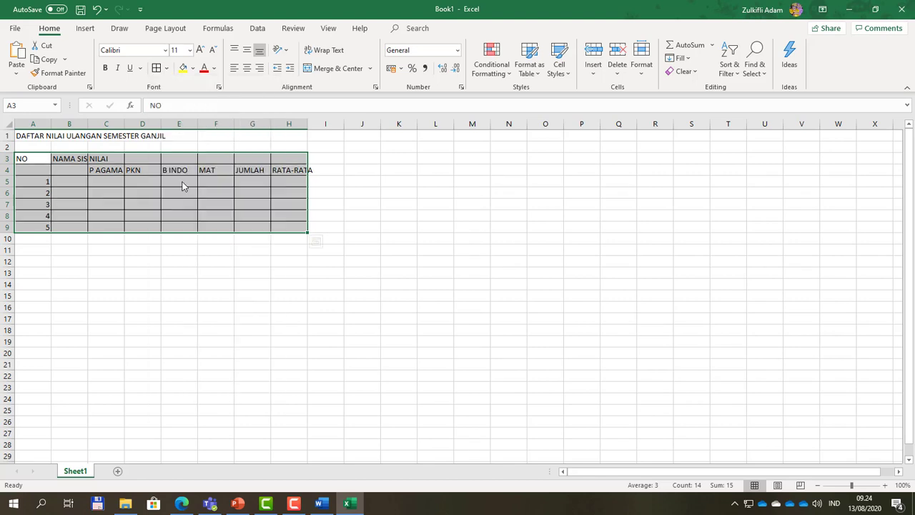
{"action": "left_click", "coordinate": [141, 247]}
{"action": "left_click", "coordinate": [73, 218]}
Merge and center the header cells A3:A4, B3:B4, C3:F3, G3:G4 and H3:H4, wrapping the RATA-RATA text.
{"action": "left_click_drag", "start_coordinate": [30, 160], "coordinate": [31, 167]}
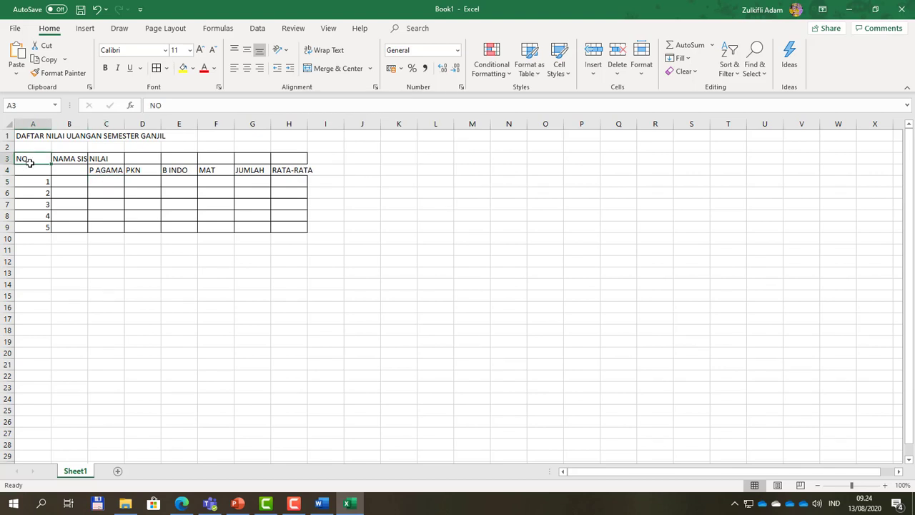
{"action": "left_click", "coordinate": [315, 68]}
{"action": "left_click_drag", "start_coordinate": [69, 159], "coordinate": [288, 170]}
{"action": "left_click", "coordinate": [316, 69]}
{"action": "left_click", "coordinate": [339, 68]}
{"action": "left_click", "coordinate": [333, 68]}
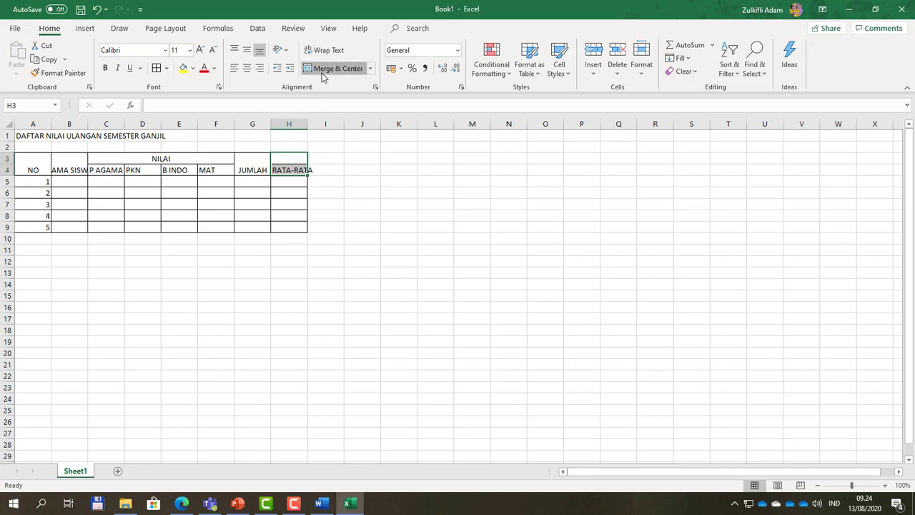
{"action": "left_click", "coordinate": [320, 68]}
{"action": "left_click", "coordinate": [327, 51]}
Narrow column A and widen column B so the full NAMA SISWA header fits.
{"action": "left_click", "coordinate": [142, 204]}
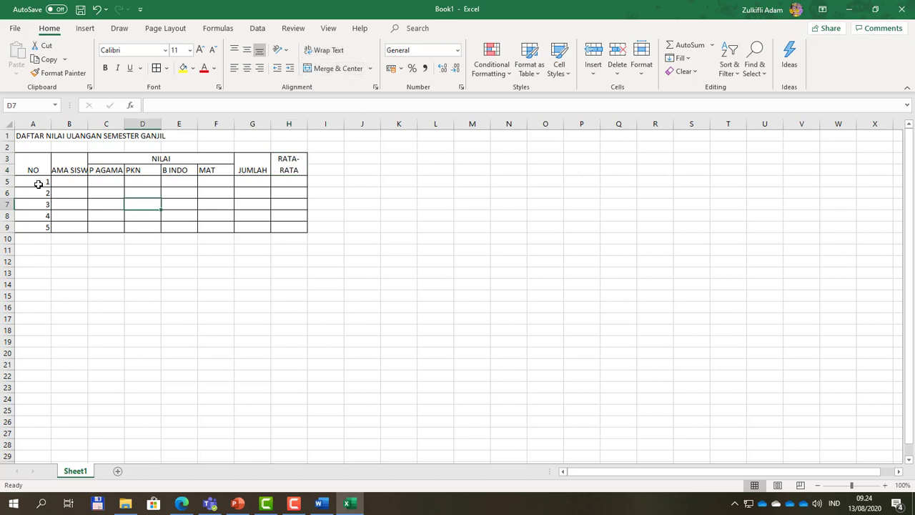
{"action": "left_click_drag", "start_coordinate": [51, 124], "coordinate": [32, 125]}
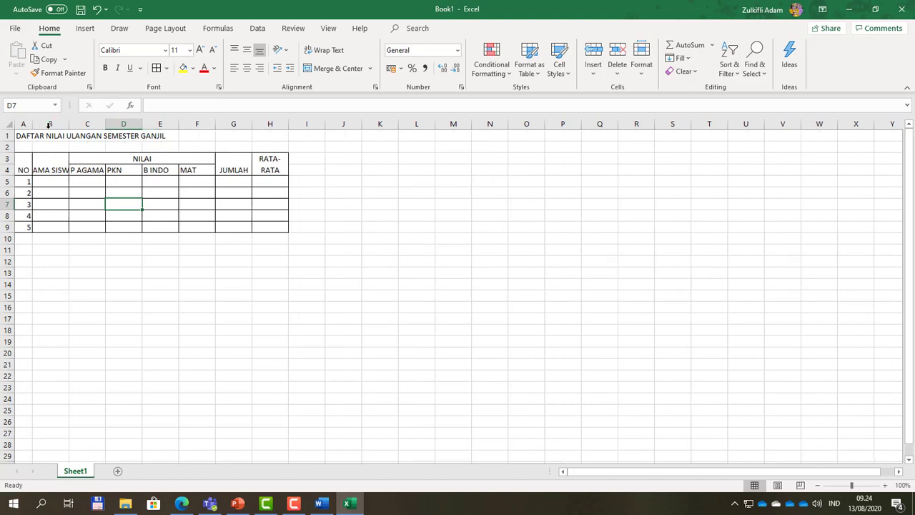
{"action": "left_click_drag", "start_coordinate": [112, 126], "coordinate": [128, 126]}
Make the table headers in A3:H4 bold and center them both vertically and horizontally.
{"action": "left_click_drag", "start_coordinate": [24, 169], "coordinate": [323, 171]}
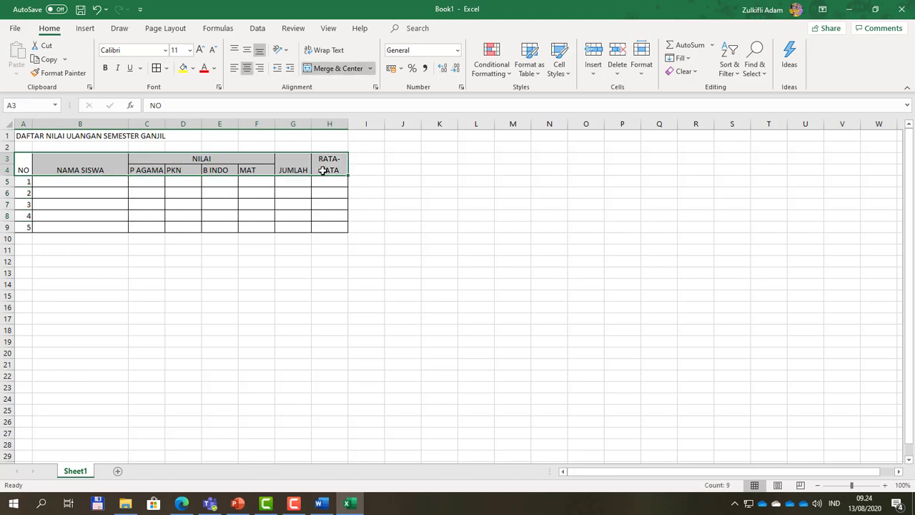
{"action": "key", "text": "ctrl+b"}
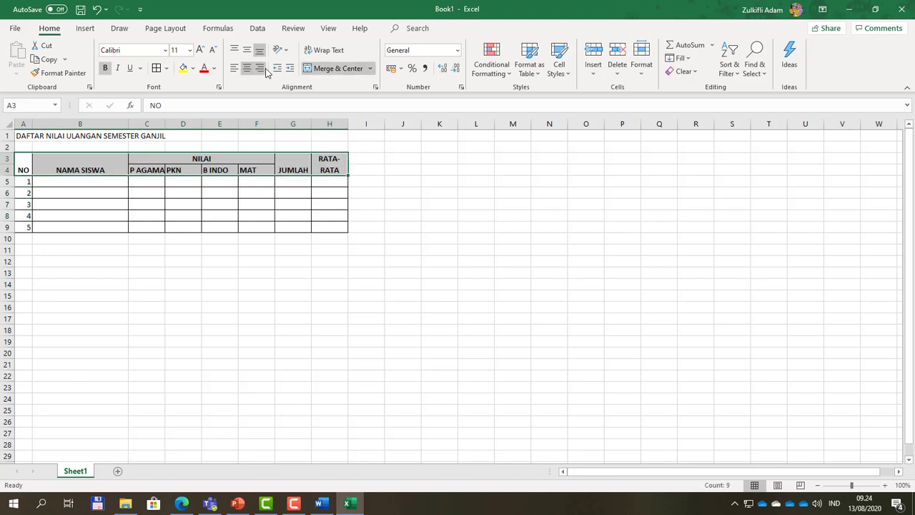
{"action": "left_click", "coordinate": [246, 50]}
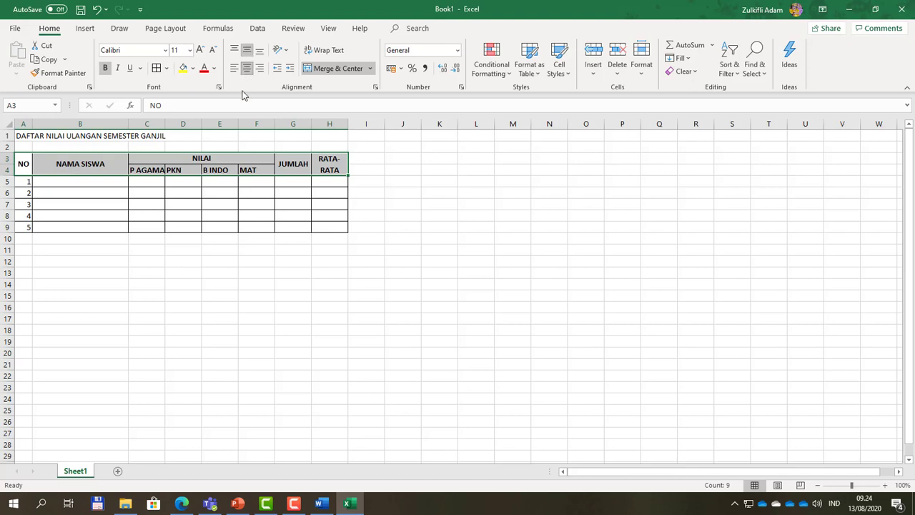
{"action": "left_click", "coordinate": [246, 69]}
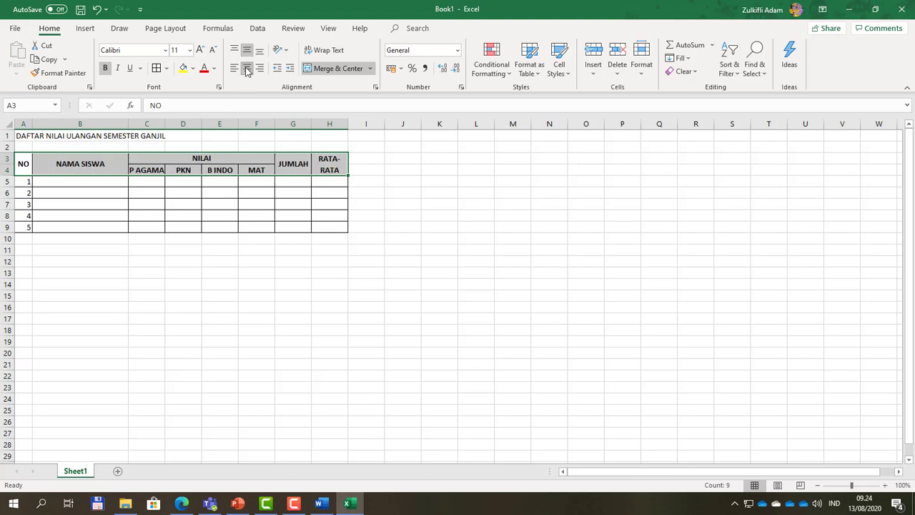
{"action": "left_click", "coordinate": [104, 182]}
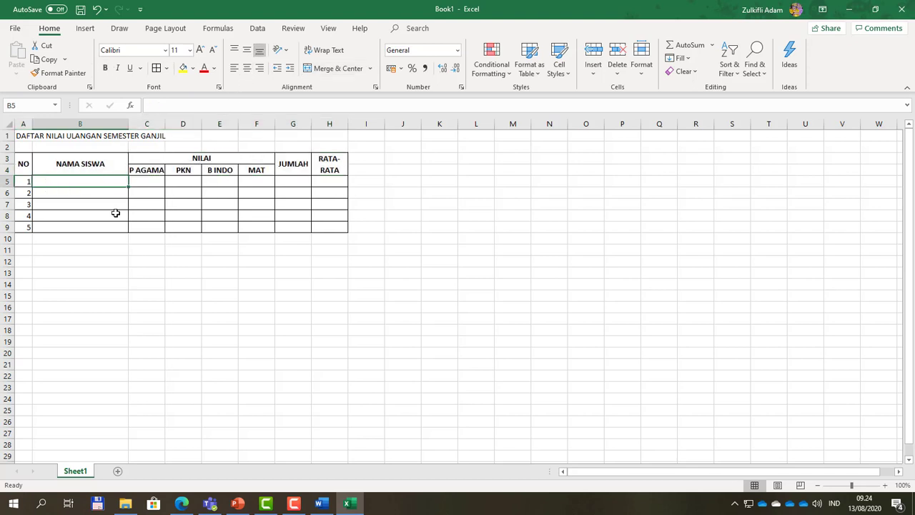
Shorten the P AGAMA header in cell C4 to AGAMA.
{"action": "left_click", "coordinate": [146, 170]}
{"action": "double_click", "coordinate": [146, 170]}
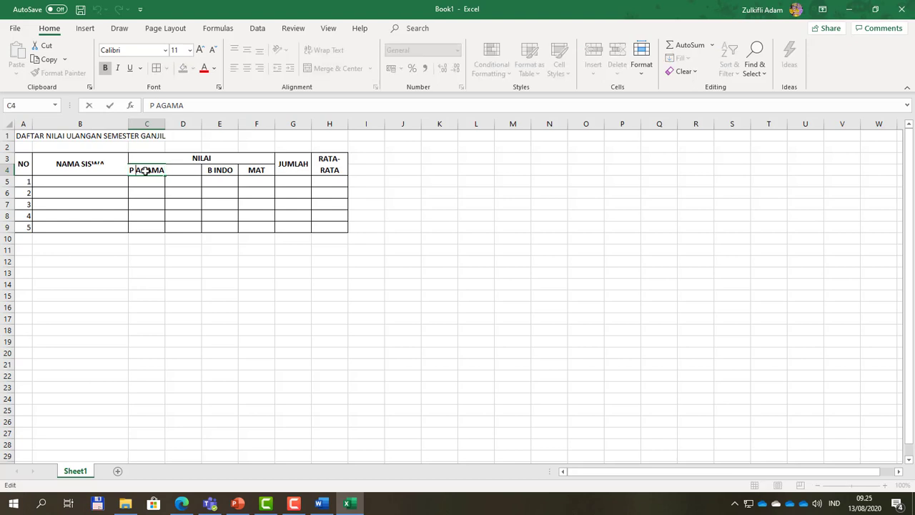
{"action": "key", "text": "BackSpace"}
{"action": "key", "text": "BackSpace"}
{"action": "key", "text": "Return"}
Enter the five students' names in cells B5 to B9 of the NAMA SISWA column.
{"action": "key", "text": "Home"}
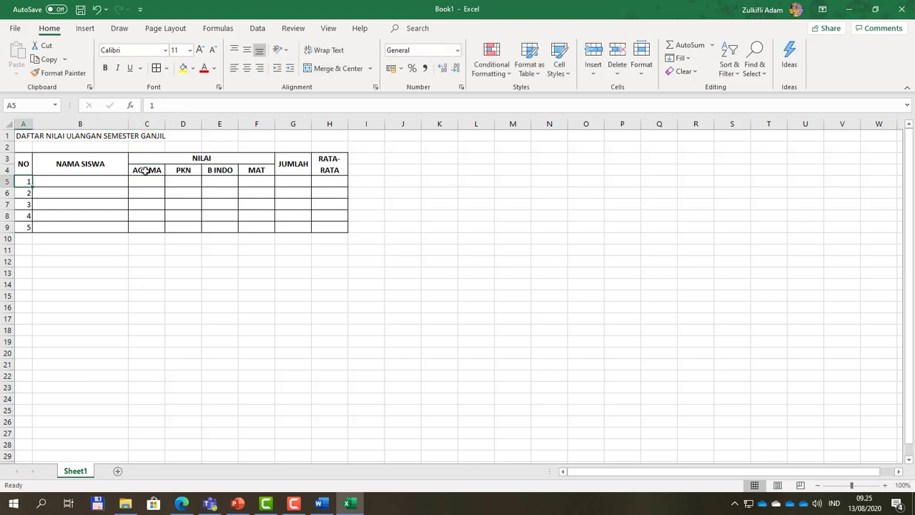
{"action": "key", "text": "Right"}
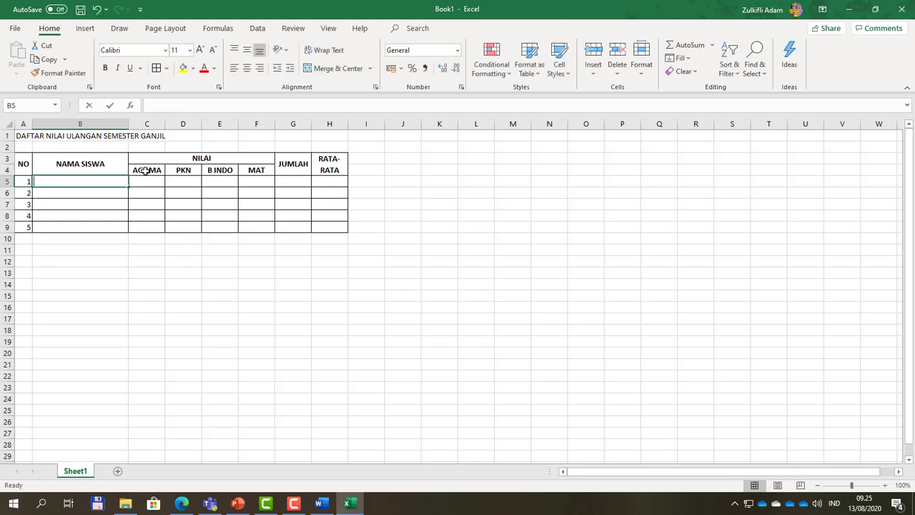
{"action": "type", "text": "aDI"}
{"action": "key", "text": "Return"}
{"action": "type", "text": "Budi"}
{"action": "key", "text": "Return"}
{"action": "type", "text": "Canda"}
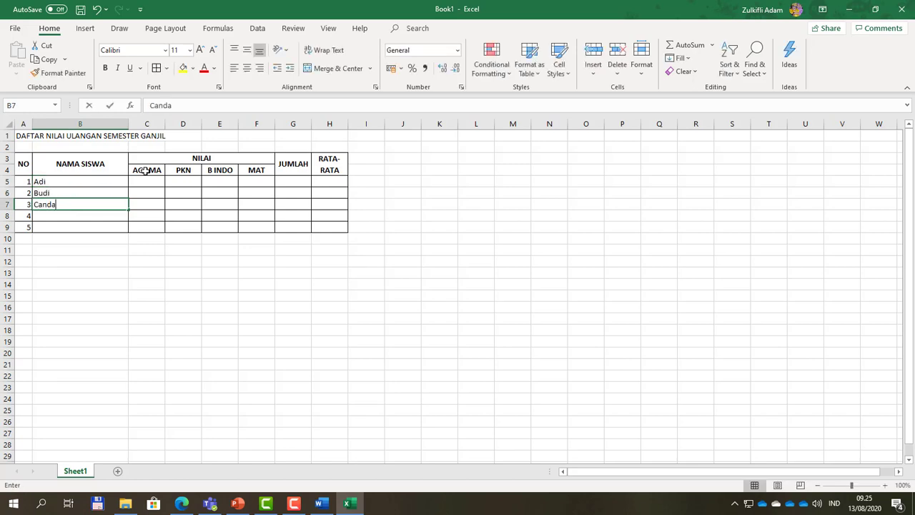
{"action": "key", "text": "BackSpace"}
{"action": "type", "text": "r"}
{"action": "key", "text": "Return"}
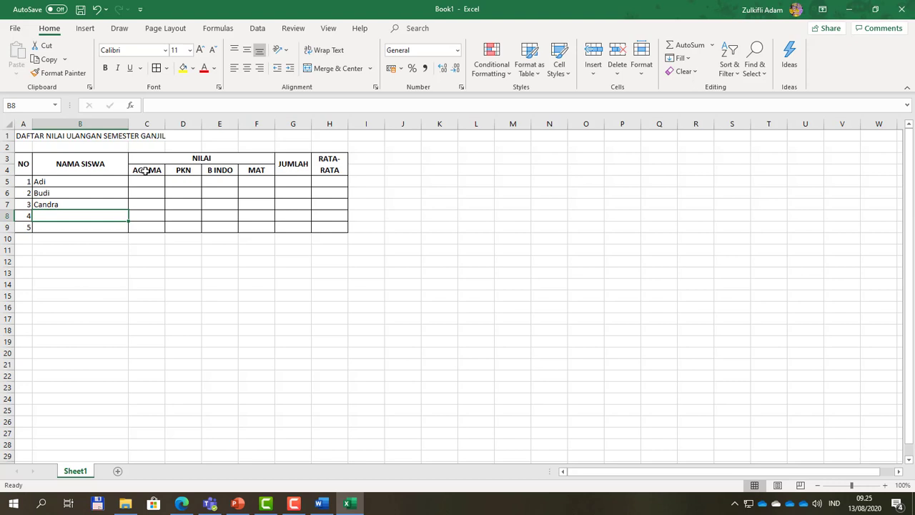
{"action": "type", "text": "Dedi"}
{"action": "key", "text": "Return"}
{"action": "type", "text": "Eko"}
{"action": "key", "text": "Tab"}
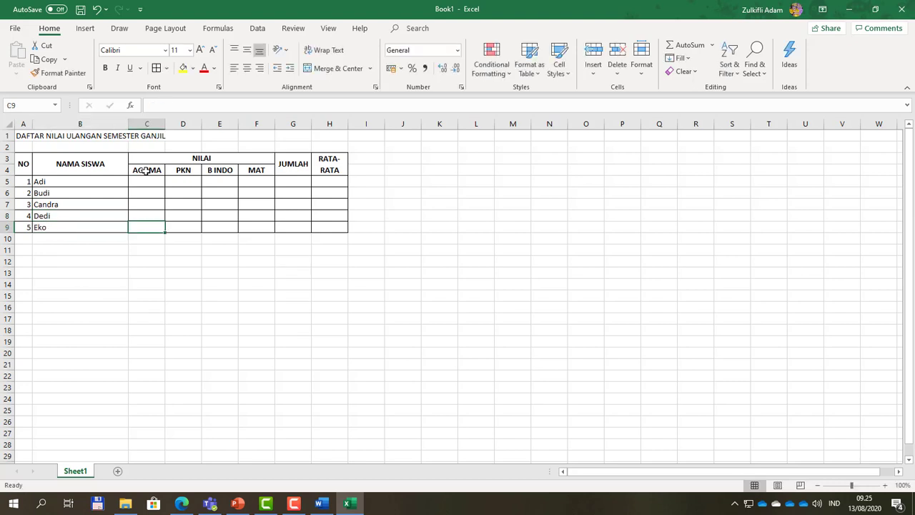
{"action": "left_click", "coordinate": [145, 179]}
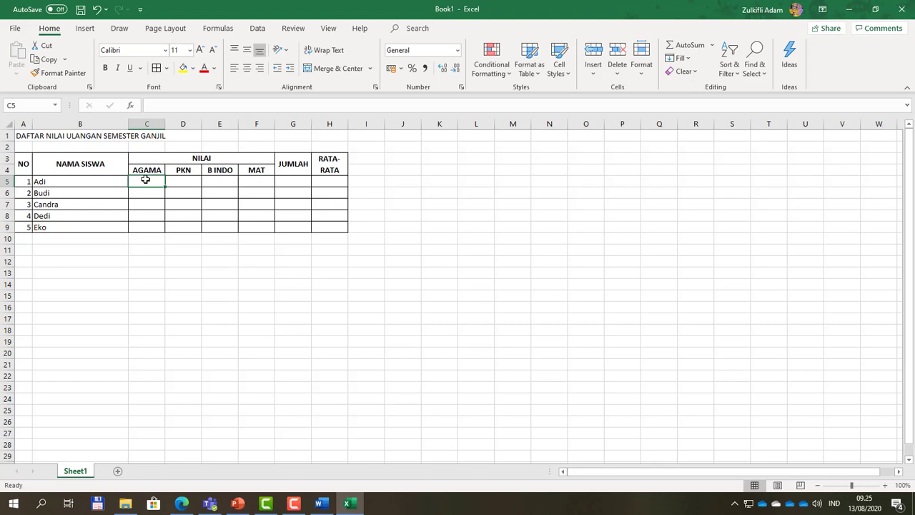
{"action": "type", "text": "7"}
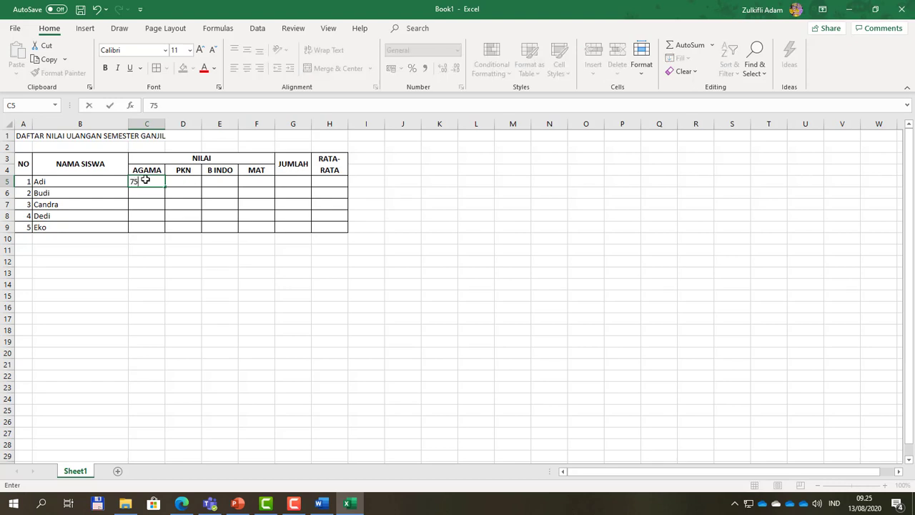
{"action": "type", "text": "5"}
{"action": "key", "text": "Escape"}
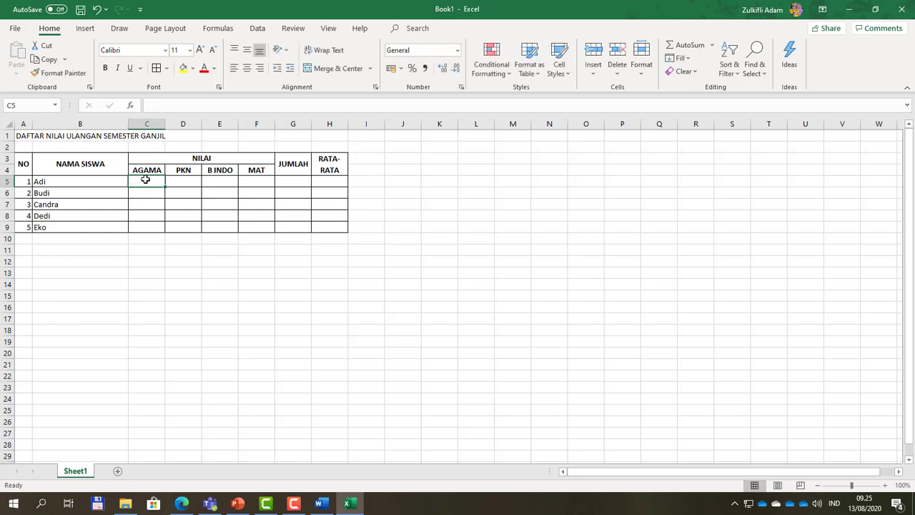
Enter =RANDBETWEEN(50;95) in C5, fill it across the score range C5:F9 and center the scores.
{"action": "type", "text": "=rand"}
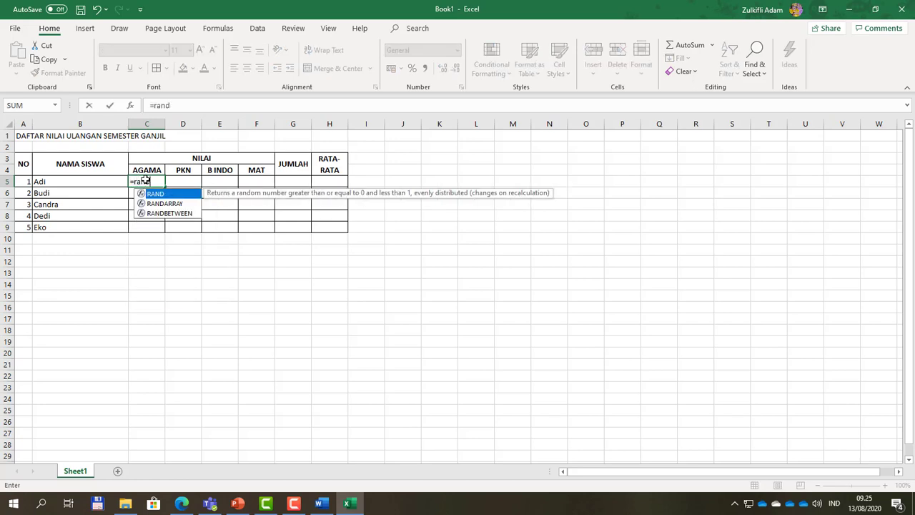
{"action": "key", "text": "Down"}
{"action": "key", "text": "Down"}
{"action": "key", "text": "Tab"}
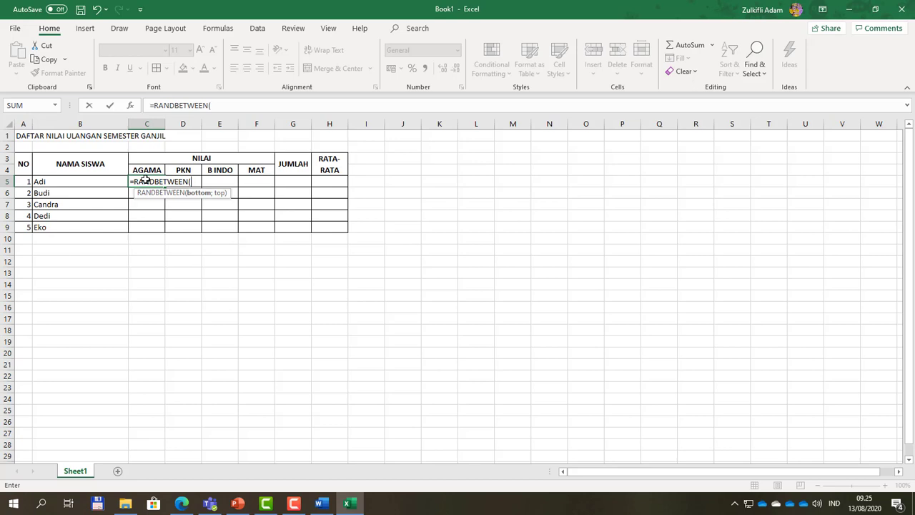
{"action": "type", "text": "50;95"}
{"action": "key", "text": "ctrl+Return"}
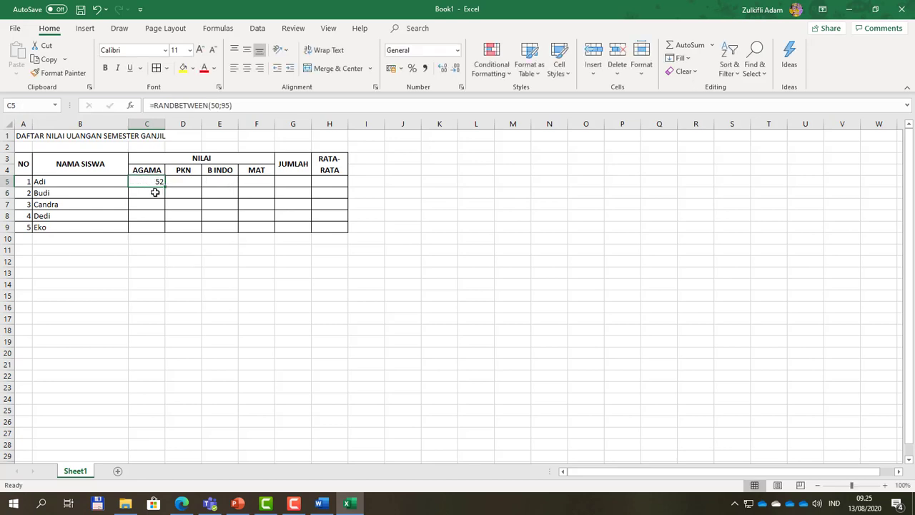
{"action": "left_click_drag", "start_coordinate": [165, 188], "coordinate": [277, 230]}
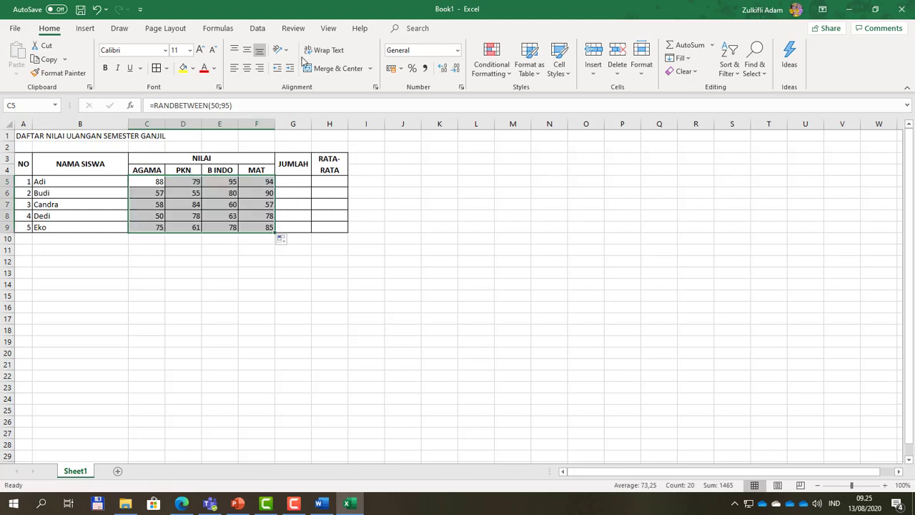
{"action": "left_click", "coordinate": [247, 68]}
Total the first student's scores in G5 with =SUM(C5:F5).
{"action": "left_click", "coordinate": [293, 181]}
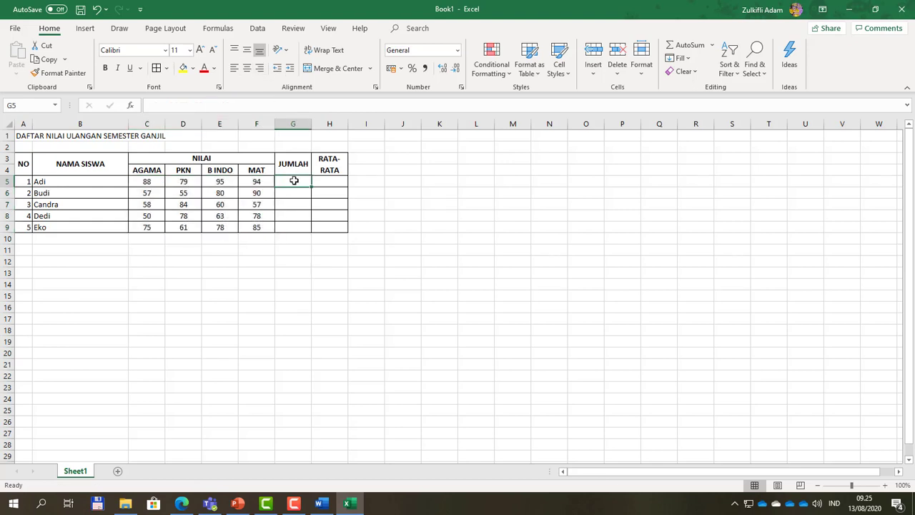
{"action": "type", "text": "=SUM("}
{"action": "key", "text": "Left"}
{"action": "key", "text": "shift+Left"}
{"action": "key", "text": "shift+Left"}
{"action": "key", "text": "shift+Left"}
{"action": "key", "text": "ctrl+Return"}
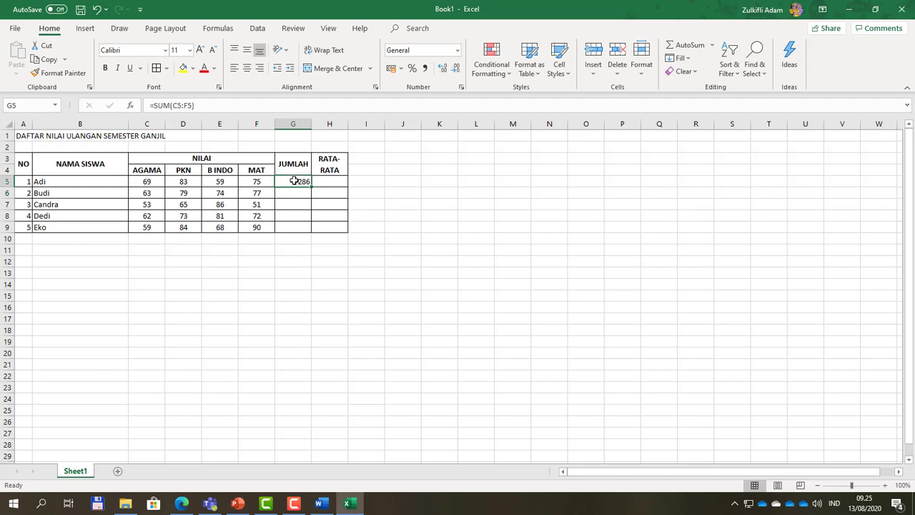
Calculate the first student's average in H5 with the AVERAGE function over C5:F5.
{"action": "left_click", "coordinate": [321, 182]}
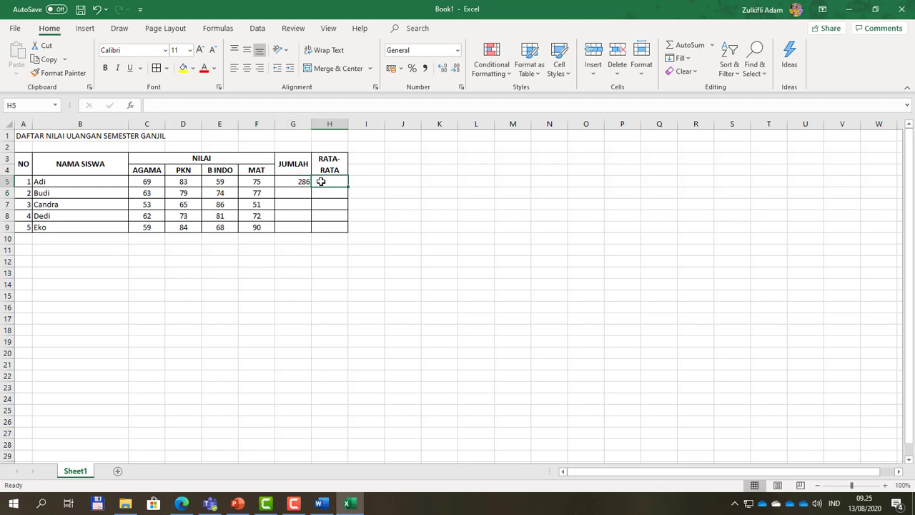
{"action": "type", "text": "=average"}
{"action": "key", "text": "Tab"}
{"action": "key", "text": "Left"}
{"action": "key", "text": "Left"}
{"action": "key", "text": "Left"}
{"action": "key", "text": "Right"}
{"action": "key", "text": "shift+Left"}
{"action": "key", "text": "shift+Left"}
{"action": "key", "text": "shift+Left"}
{"action": "key", "text": "Return"}
Fill the JUMLAH and RATA-RATA formulas from G5:H5 down to row 9 and center the results.
{"action": "key", "text": "Up"}
{"action": "key", "text": "Left"}
{"action": "key", "text": "shift+Right"}
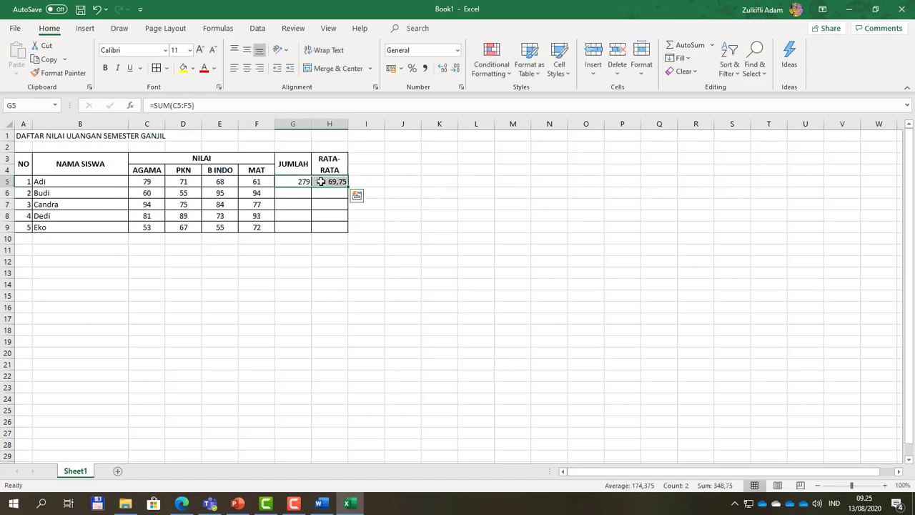
{"action": "left_click_drag", "start_coordinate": [348, 188], "coordinate": [350, 227]}
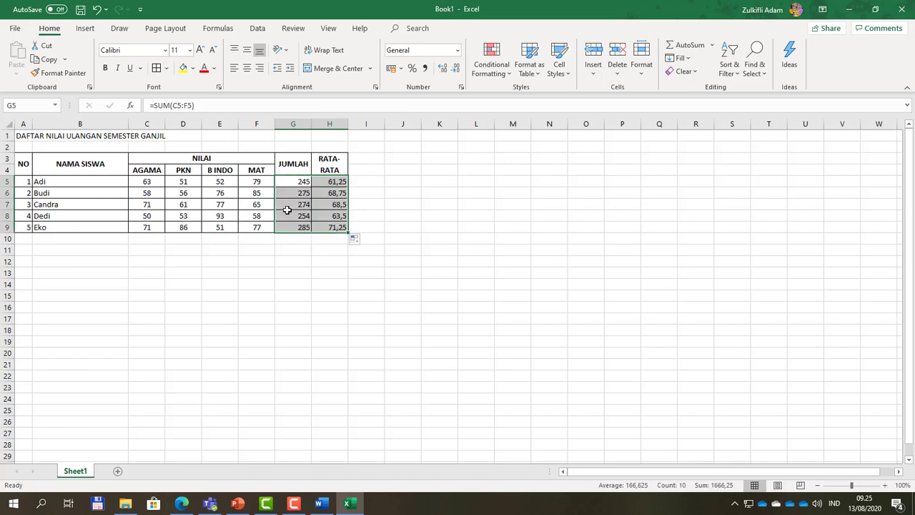
{"action": "left_click", "coordinate": [248, 68]}
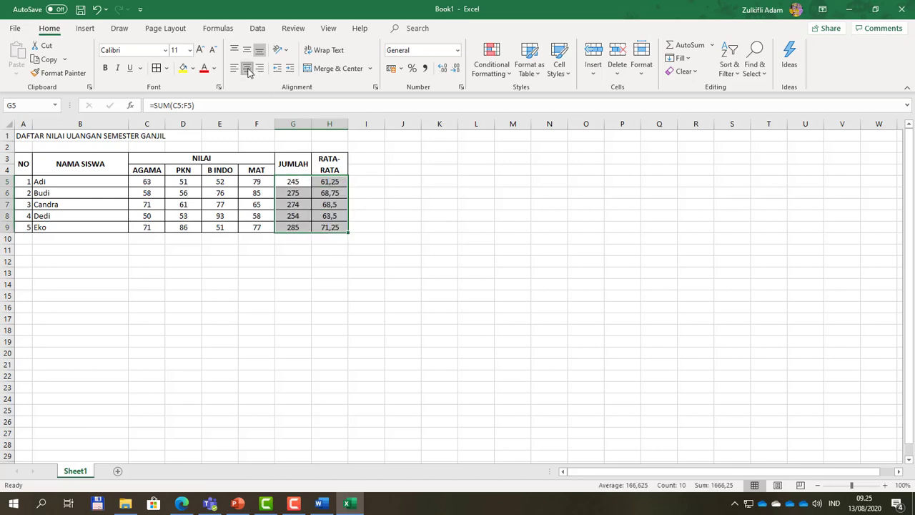
{"action": "left_click", "coordinate": [244, 205]}
{"action": "left_click", "coordinate": [216, 246]}
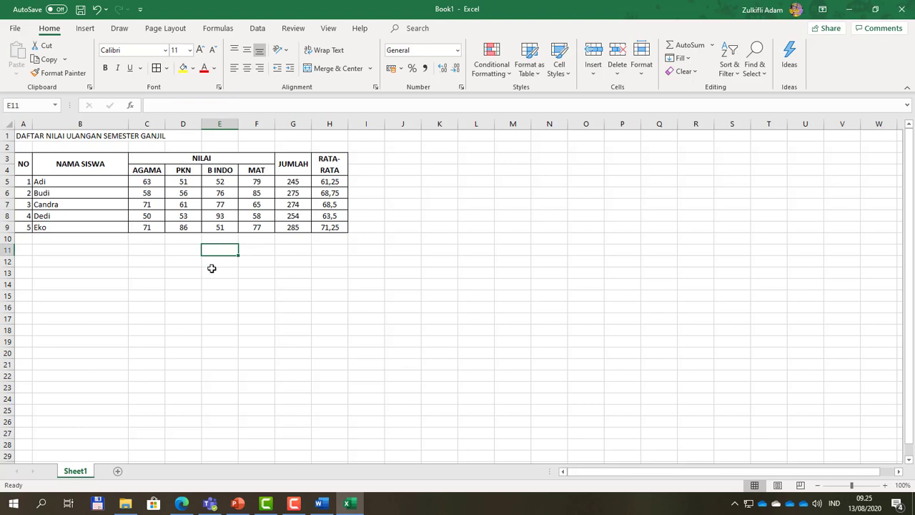
Merge and center the table title across A1:H1 and make it bold.
{"action": "left_click_drag", "start_coordinate": [19, 137], "coordinate": [323, 132]}
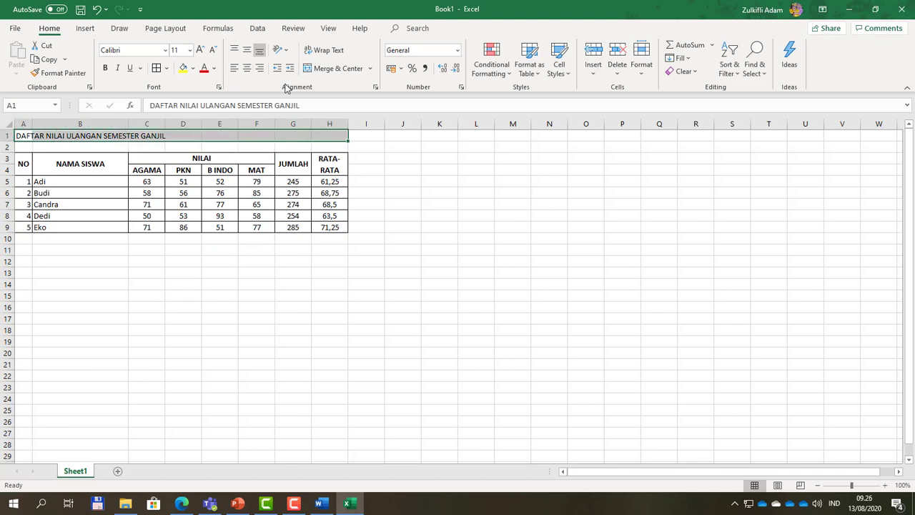
{"action": "left_click", "coordinate": [323, 69]}
{"action": "left_click", "coordinate": [105, 68]}
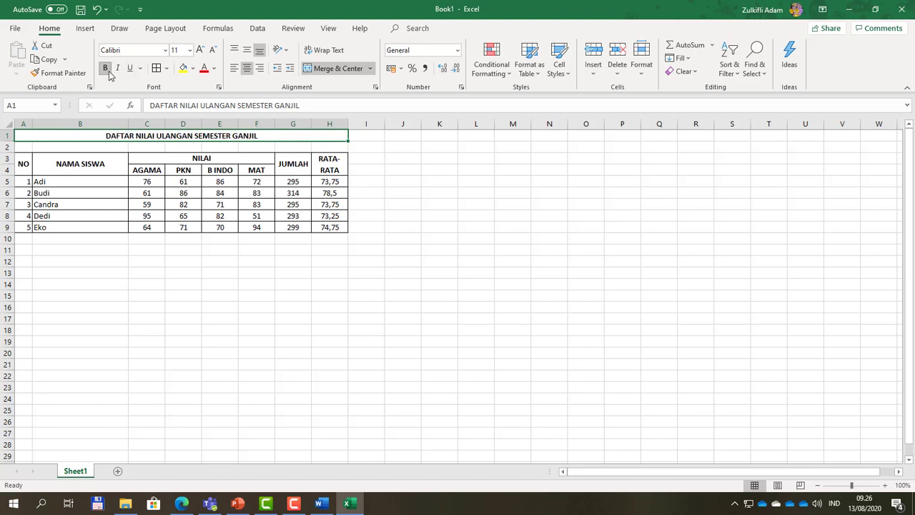
{"action": "left_click", "coordinate": [167, 256]}
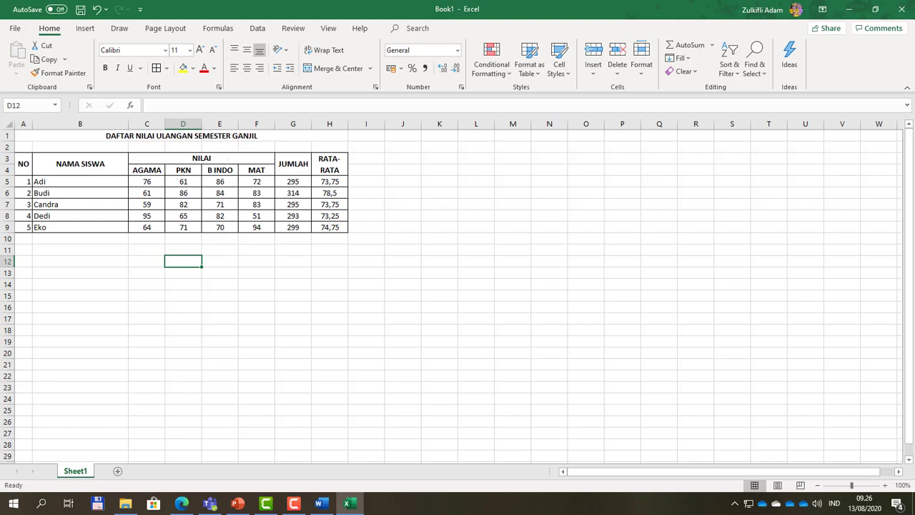
Switch to Word to view the blank document and return to the Excel score table.
{"action": "left_click", "coordinate": [321, 503]}
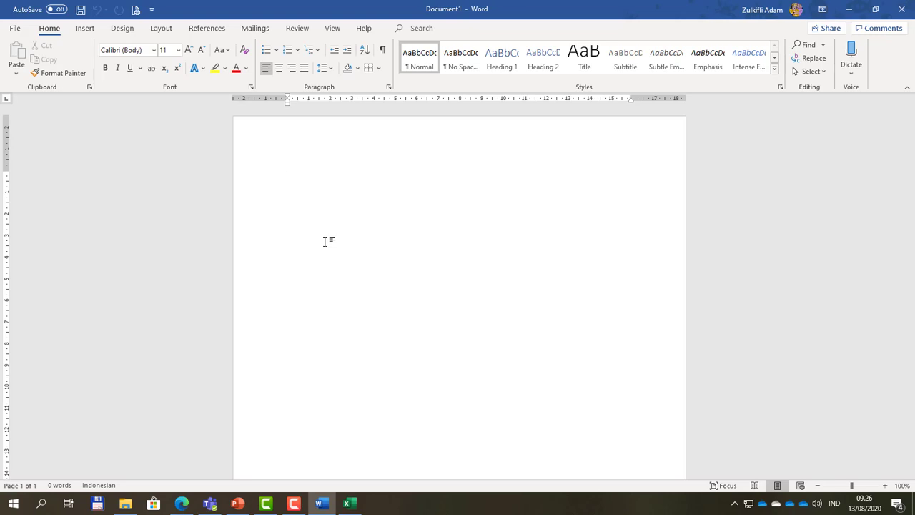
{"action": "key", "text": "alt+Tab"}
{"action": "key", "text": "alt+Tab"}
{"action": "key", "text": "alt+Tab"}
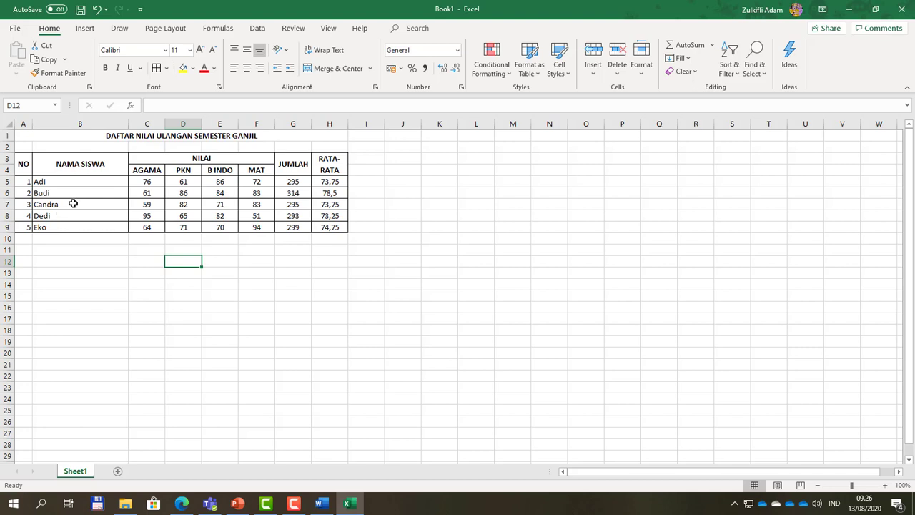
Copy the score table in A3:H9, leaving out the title row.
{"action": "left_click", "coordinate": [71, 203]}
{"action": "left_click_drag", "start_coordinate": [23, 164], "coordinate": [328, 229]}
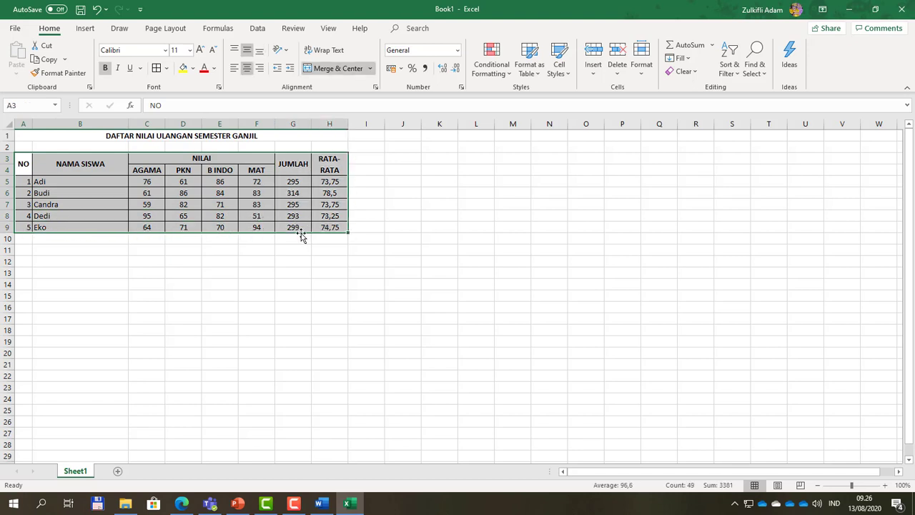
{"action": "right_click", "coordinate": [85, 170]}
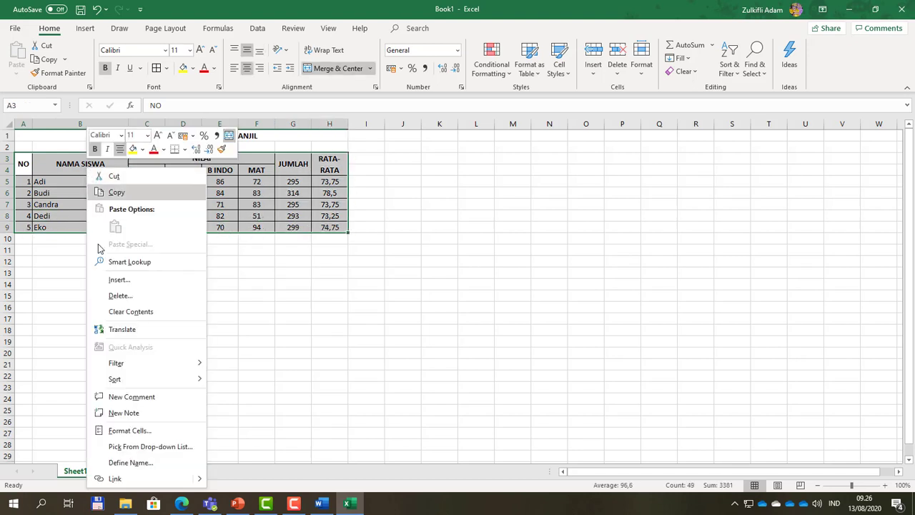
{"action": "left_click", "coordinate": [116, 193]}
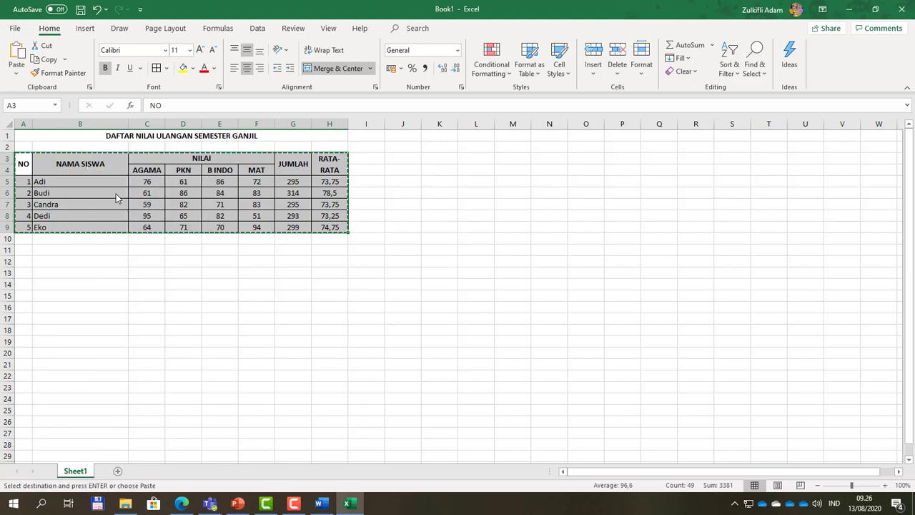
{"action": "left_click", "coordinate": [316, 505]}
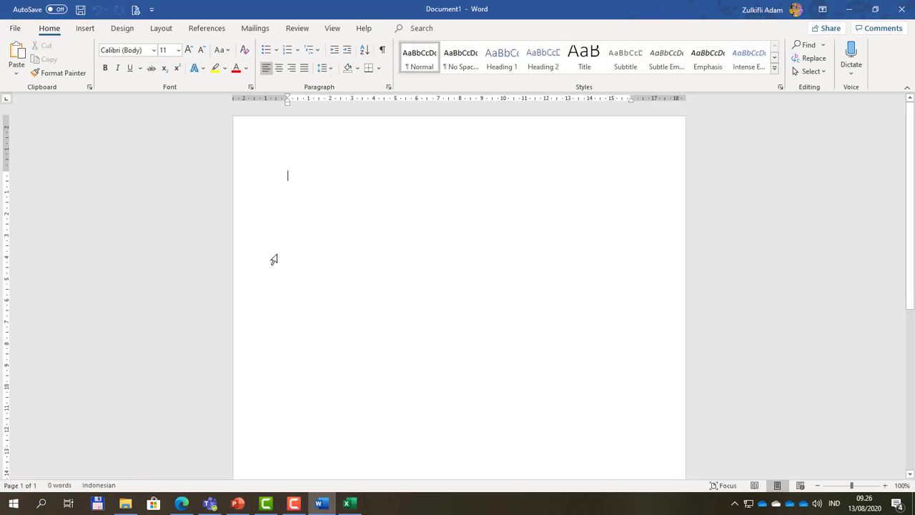
{"action": "left_click", "coordinate": [349, 504]}
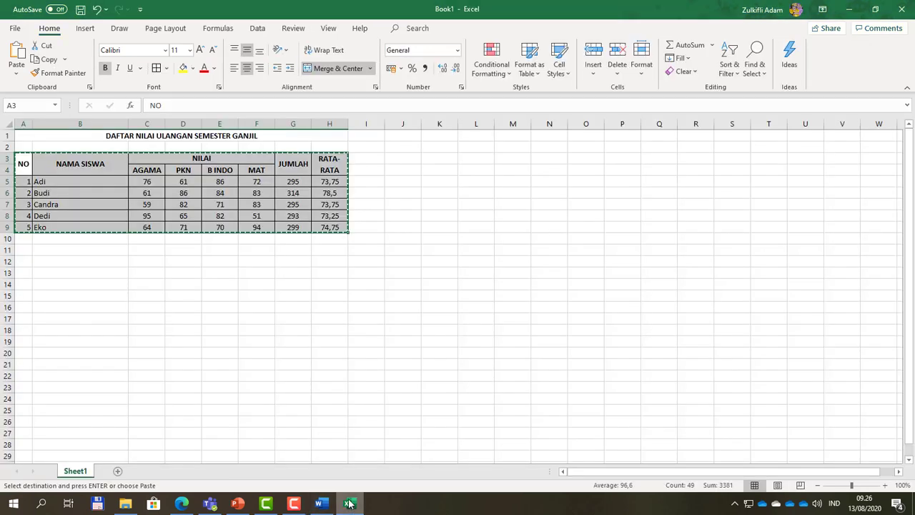
{"action": "left_click", "coordinate": [175, 270]}
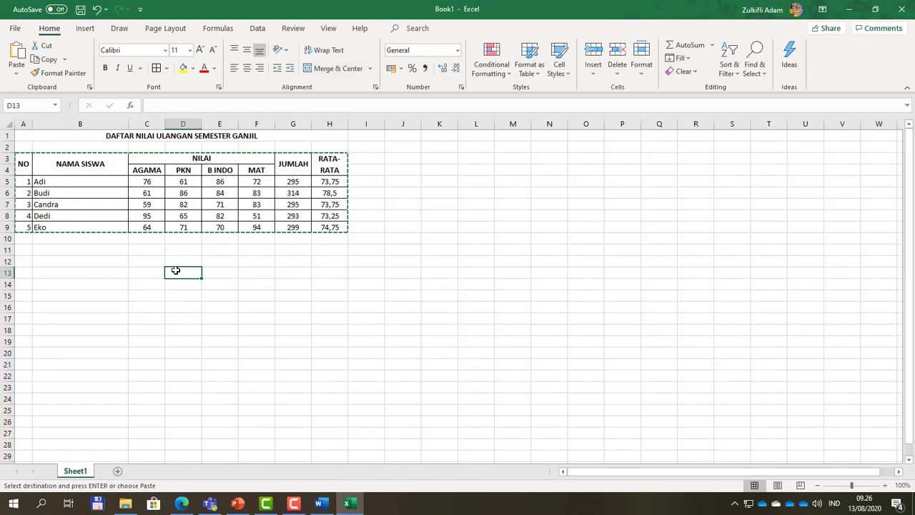
{"action": "left_click_drag", "start_coordinate": [20, 162], "coordinate": [327, 229]}
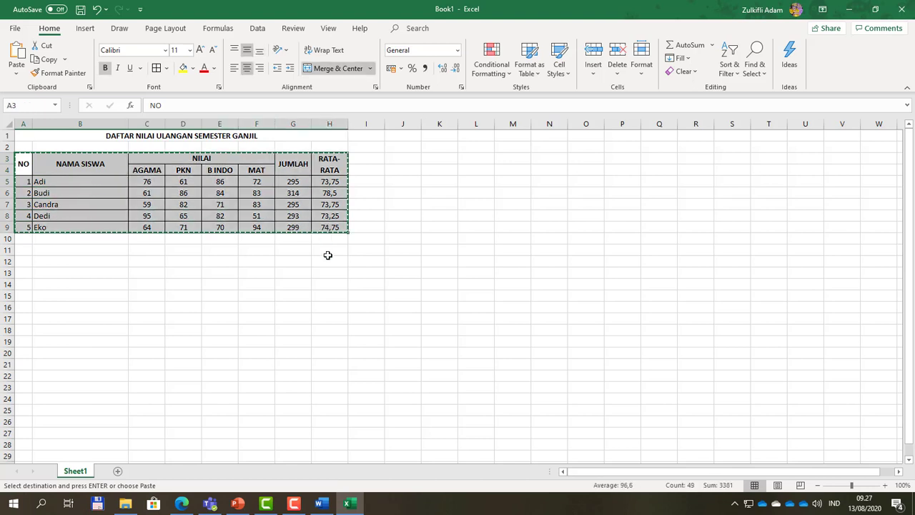
{"action": "left_click", "coordinate": [250, 259]}
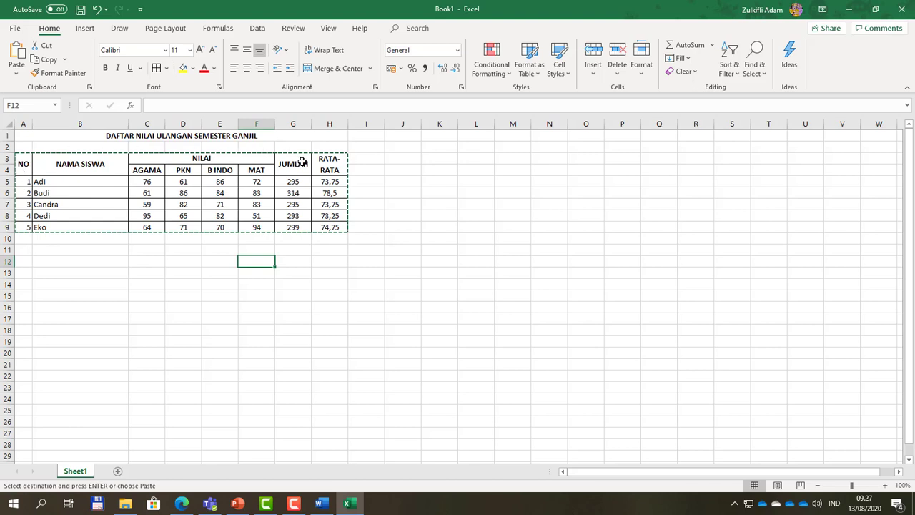
Switch to the blank Word document.
{"action": "key", "text": "alt+Tab"}
{"action": "key", "text": "alt+Tab"}
{"action": "key", "text": "alt+Tab"}
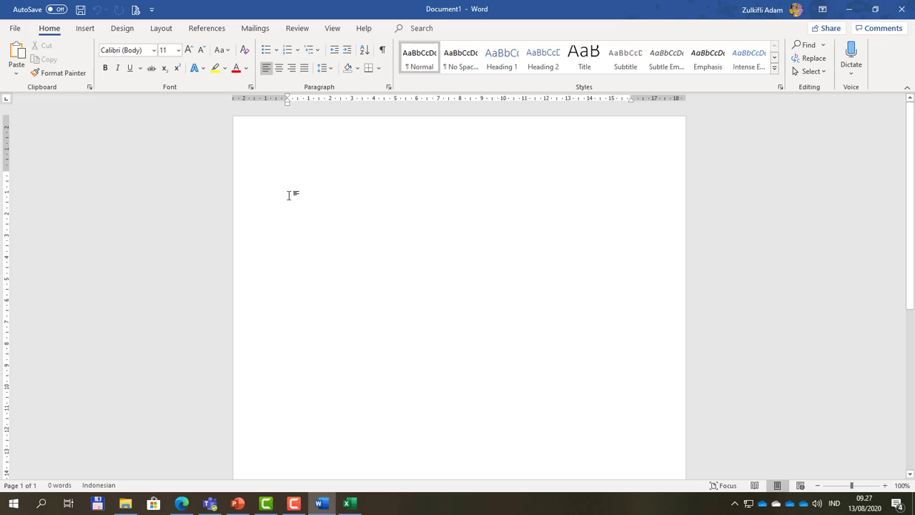
{"action": "key", "text": "Return"}
{"action": "right_click", "coordinate": [305, 211]}
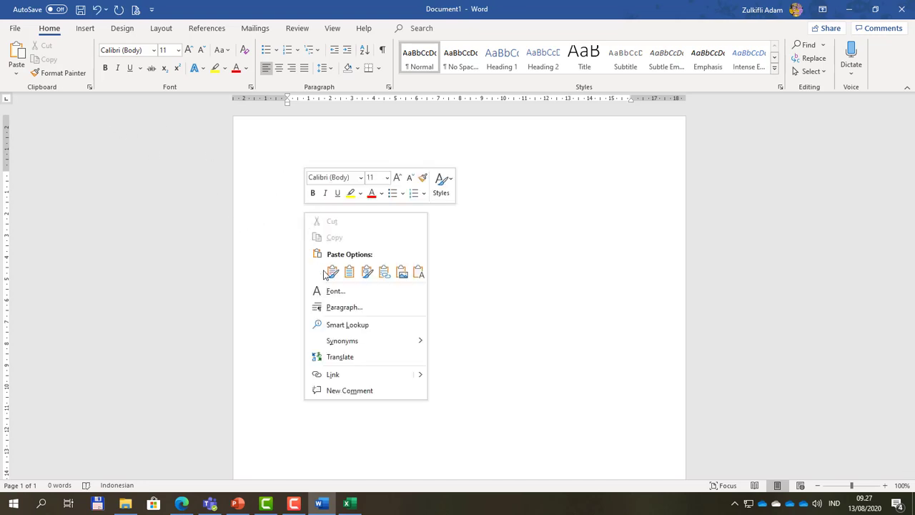
{"action": "left_click", "coordinate": [279, 205]}
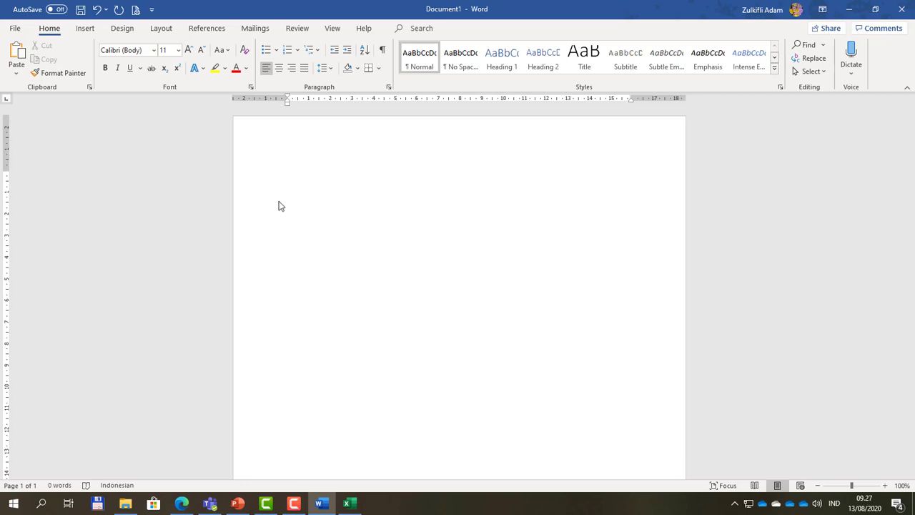
{"action": "key", "text": "BackSpace"}
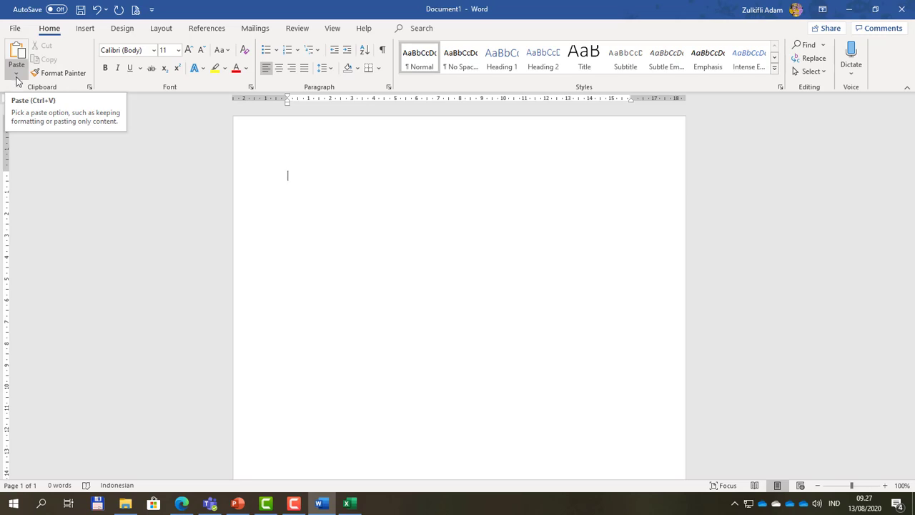
Paste the copied Excel score table into the Word document using Link & Keep Source Formatting.
{"action": "left_click", "coordinate": [16, 77]}
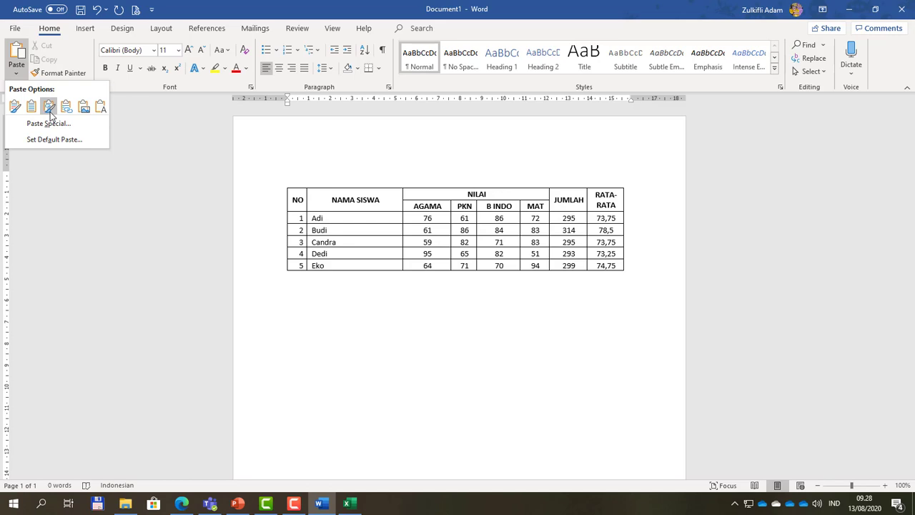
{"action": "left_click", "coordinate": [349, 503]}
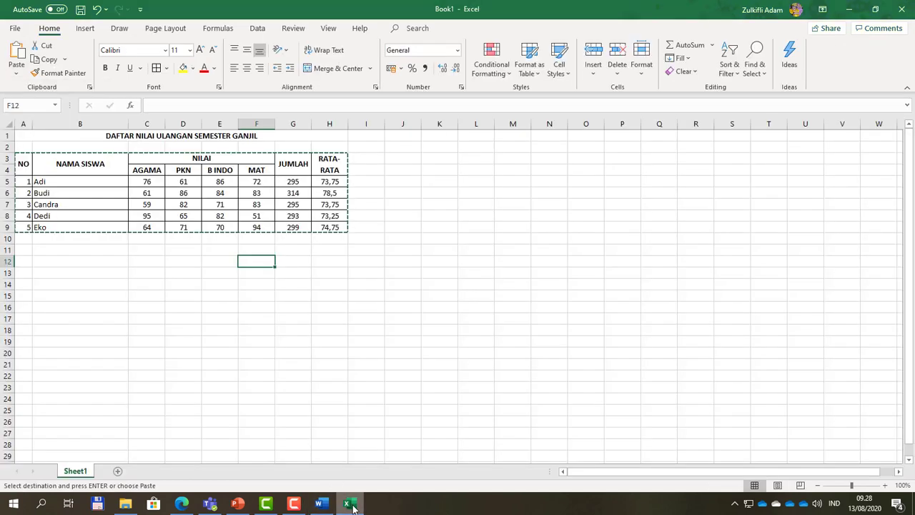
{"action": "left_click", "coordinate": [348, 503]}
{"action": "left_click", "coordinate": [16, 72]}
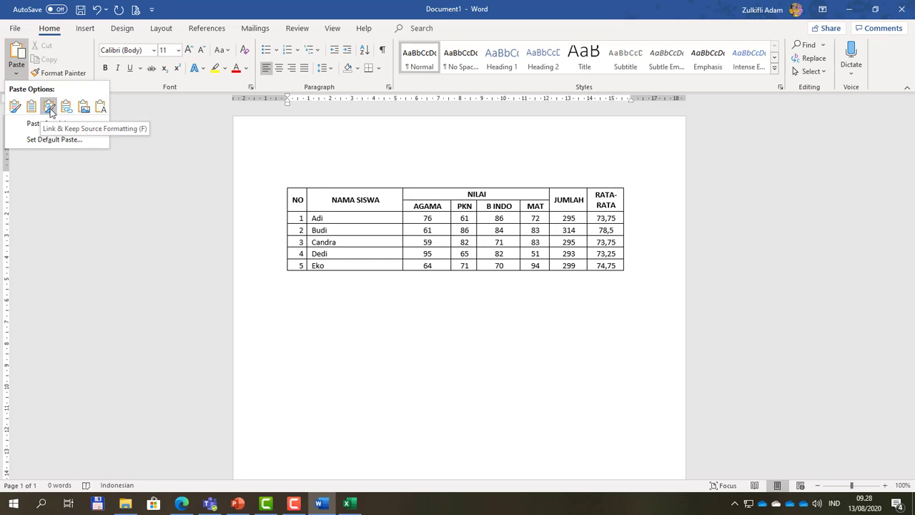
{"action": "left_click", "coordinate": [49, 109]}
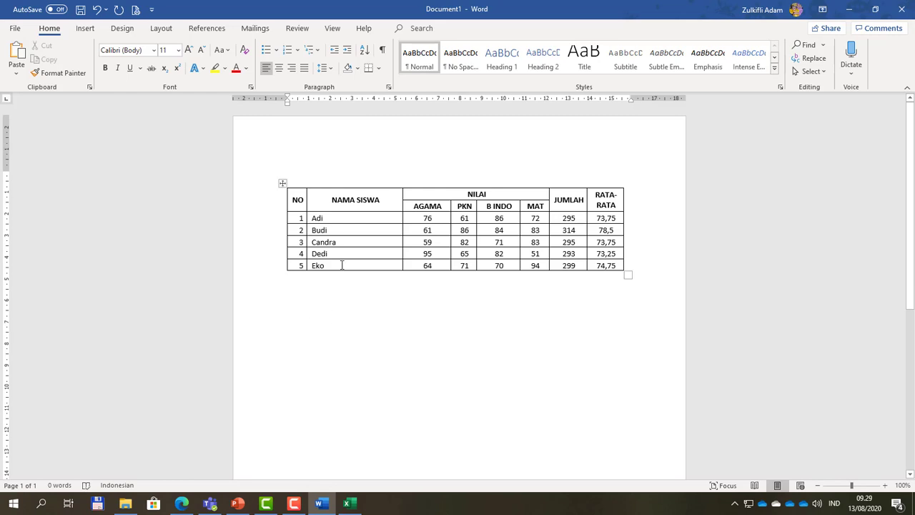
Compare the linked table in Word with its source table in Excel.
{"action": "left_click", "coordinate": [341, 265]}
{"action": "left_click", "coordinate": [349, 301]}
{"action": "key", "text": "alt+Tab"}
{"action": "key", "text": "alt+Tab"}
{"action": "left_click", "coordinate": [349, 505]}
{"action": "left_click", "coordinate": [349, 505]}
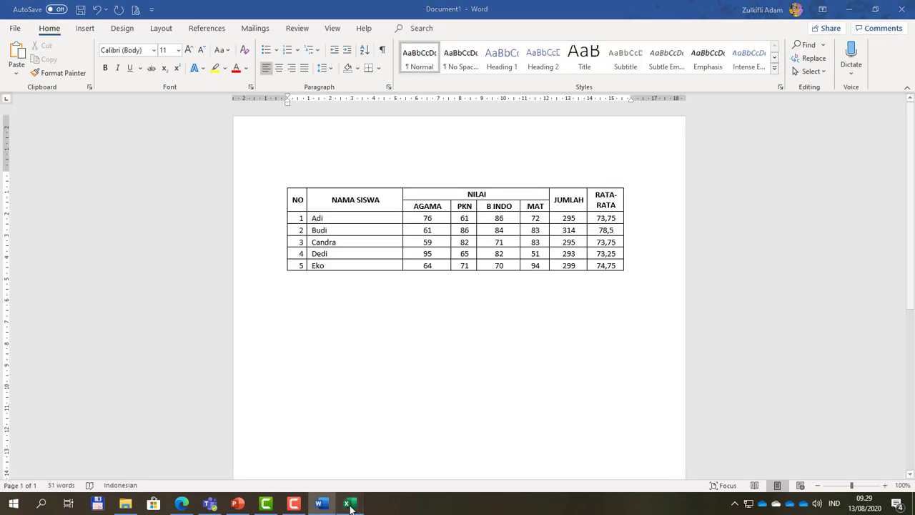
{"action": "left_click", "coordinate": [350, 505]}
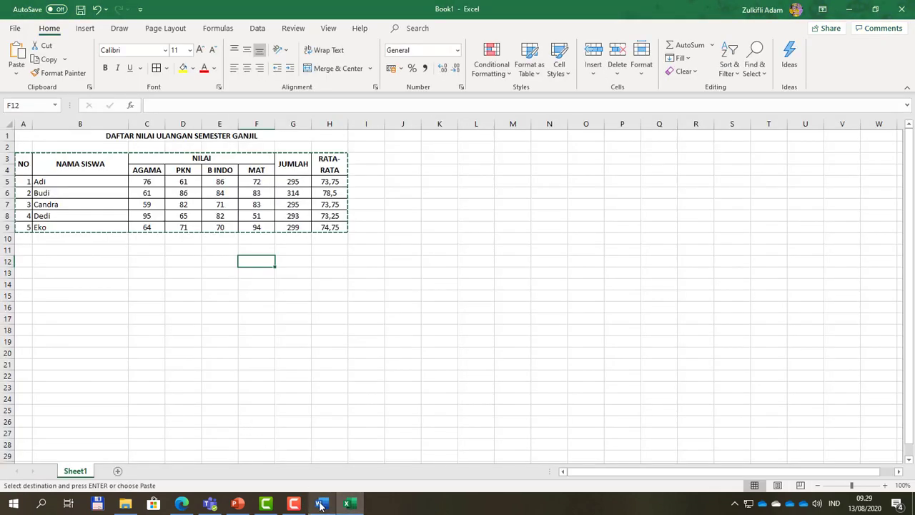
{"action": "left_click", "coordinate": [347, 505]}
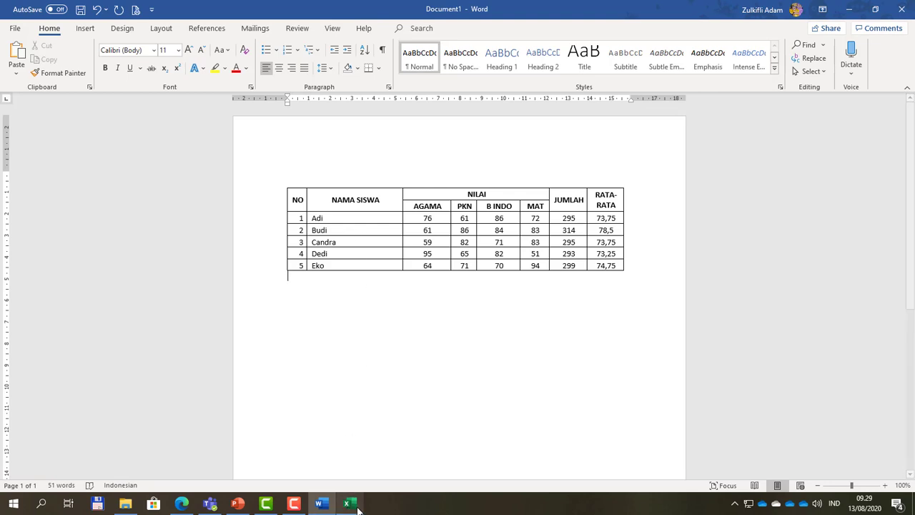
Narrow the NAMA SISWA column in the Excel table and check the linked table in Word.
{"action": "left_click", "coordinate": [350, 505]}
{"action": "left_click_drag", "start_coordinate": [129, 123], "coordinate": [108, 127]}
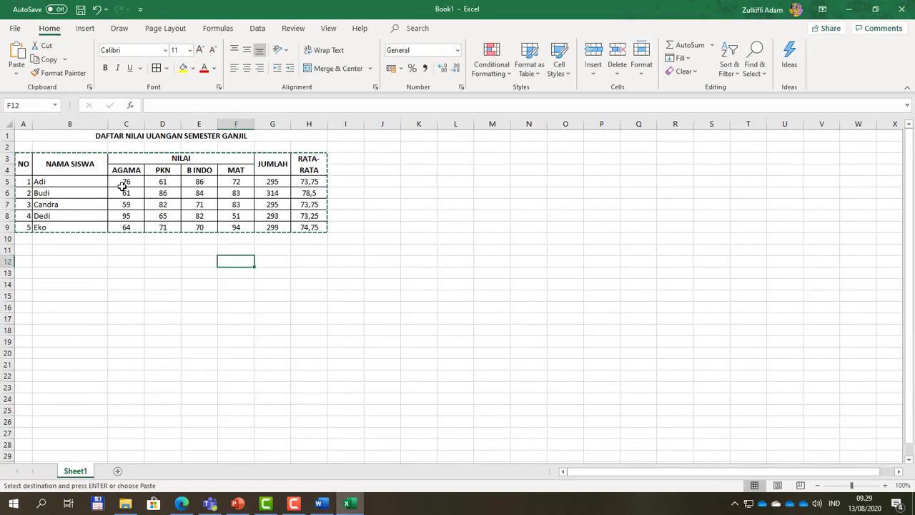
{"action": "left_click", "coordinate": [320, 505]}
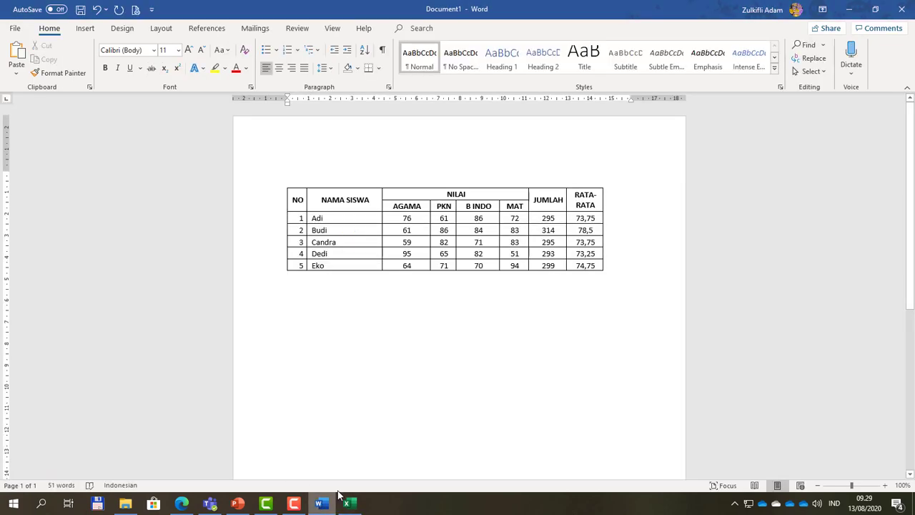
Restore the Word and Excel windows to a smaller size and place them beside each other.
{"action": "left_click", "coordinate": [876, 10]}
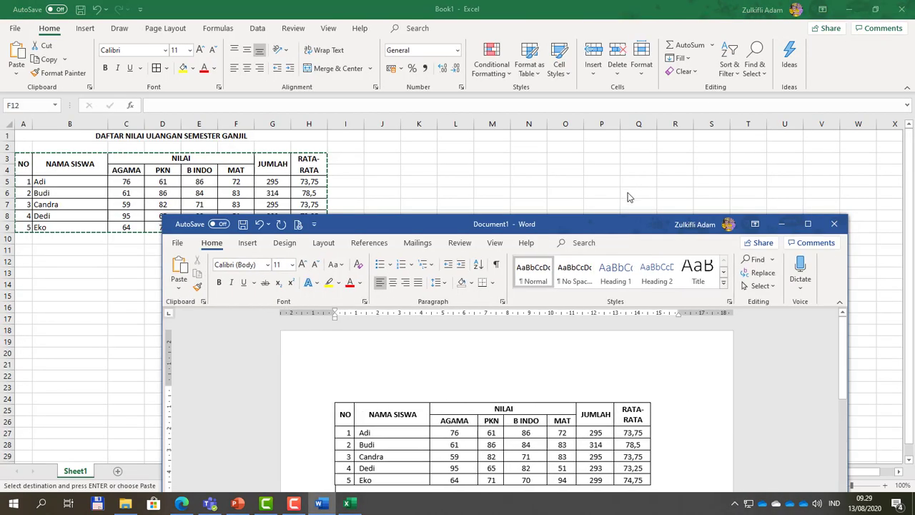
{"action": "left_click_drag", "start_coordinate": [571, 228], "coordinate": [633, 210]}
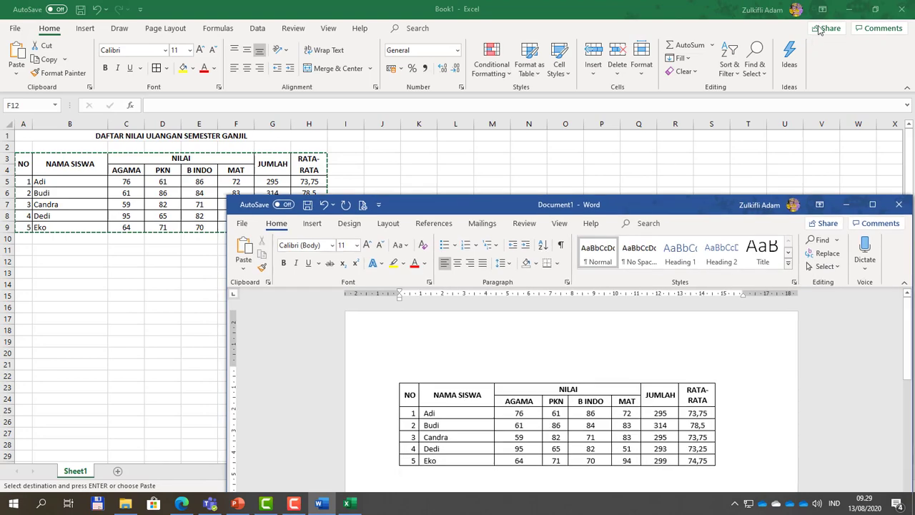
{"action": "left_click", "coordinate": [874, 9]}
{"action": "left_click_drag", "start_coordinate": [572, 38], "coordinate": [311, 53]}
{"action": "left_click_drag", "start_coordinate": [700, 206], "coordinate": [794, 93]}
{"action": "left_click_drag", "start_coordinate": [647, 88], "coordinate": [723, 77]}
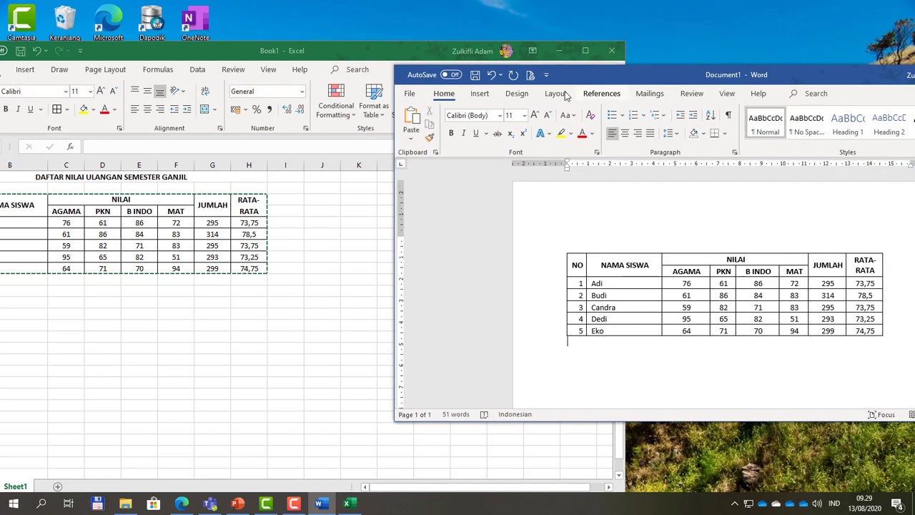
{"action": "left_click", "coordinate": [727, 97]}
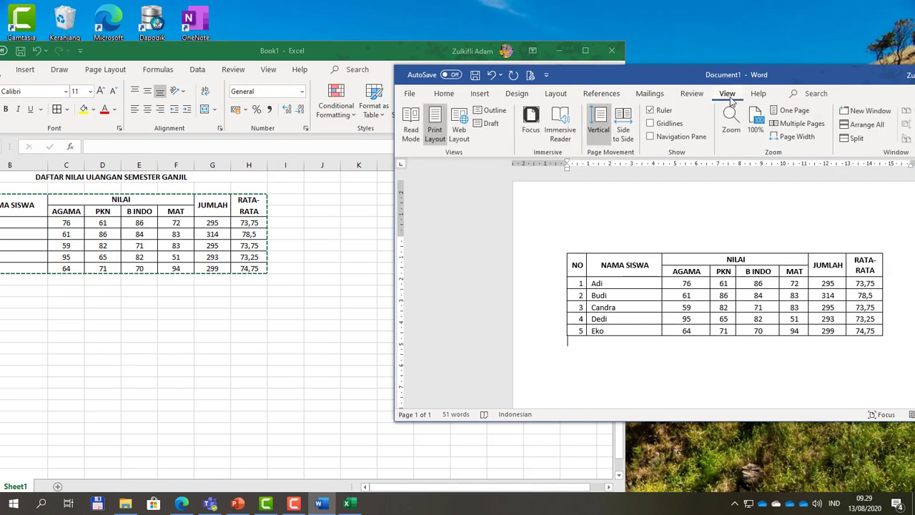
{"action": "left_click", "coordinate": [620, 132]}
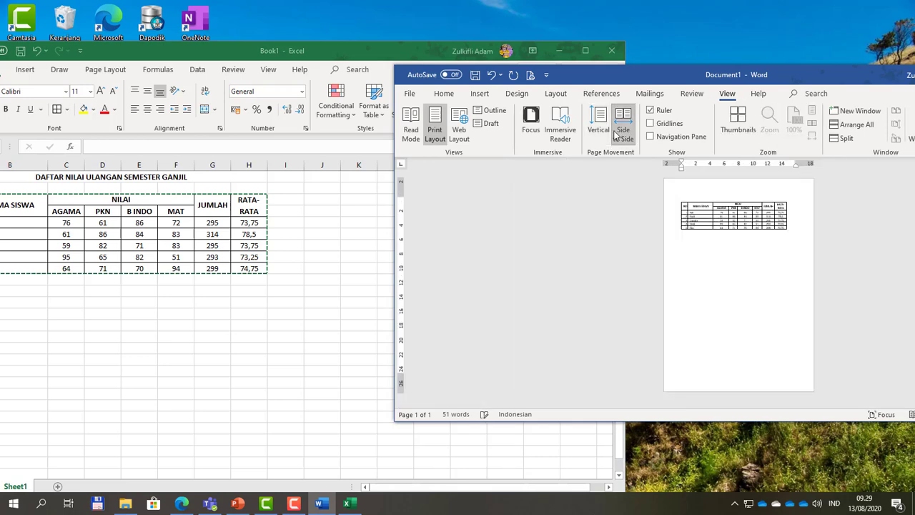
{"action": "left_click", "coordinate": [599, 128]}
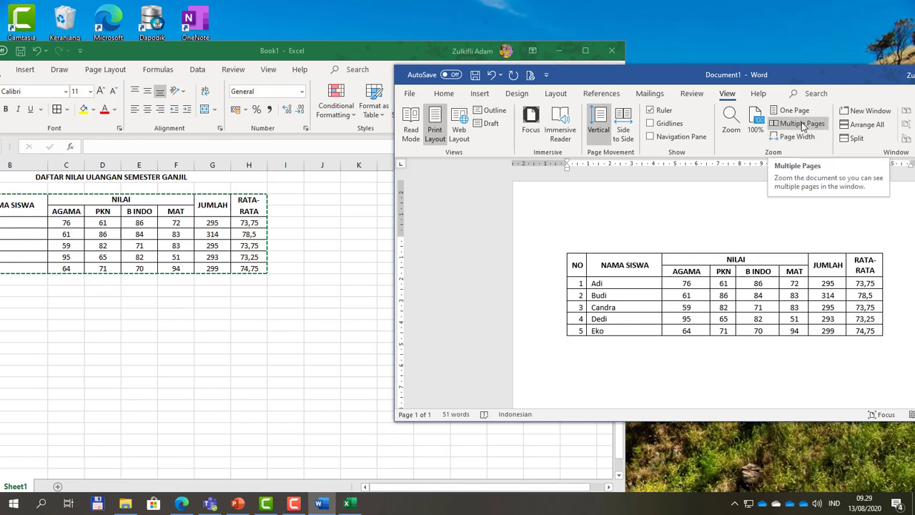
Narrow the Excel window and reposition both windows so the source table and the linked table are visible together.
{"action": "left_click", "coordinate": [179, 301]}
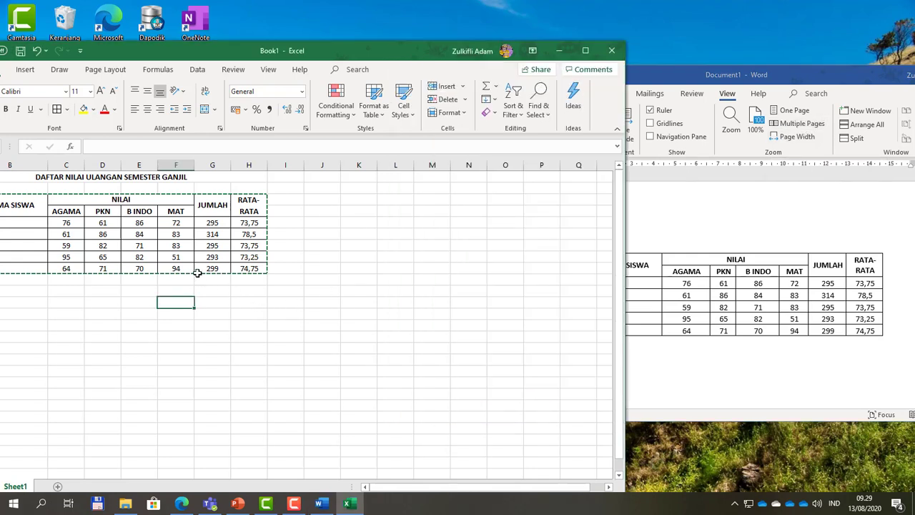
{"action": "left_click_drag", "start_coordinate": [725, 75], "coordinate": [761, 64]}
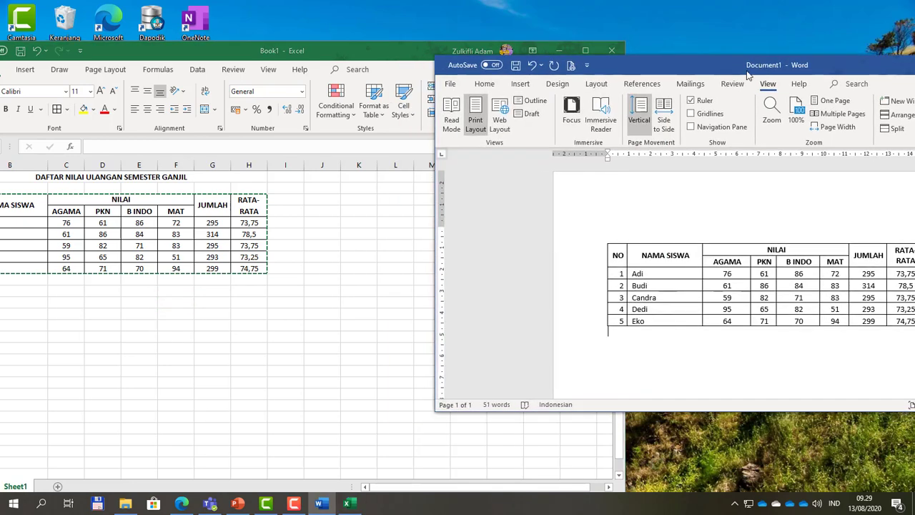
{"action": "left_click_drag", "start_coordinate": [625, 450], "coordinate": [403, 454]}
{"action": "left_click_drag", "start_coordinate": [143, 53], "coordinate": [238, 45]}
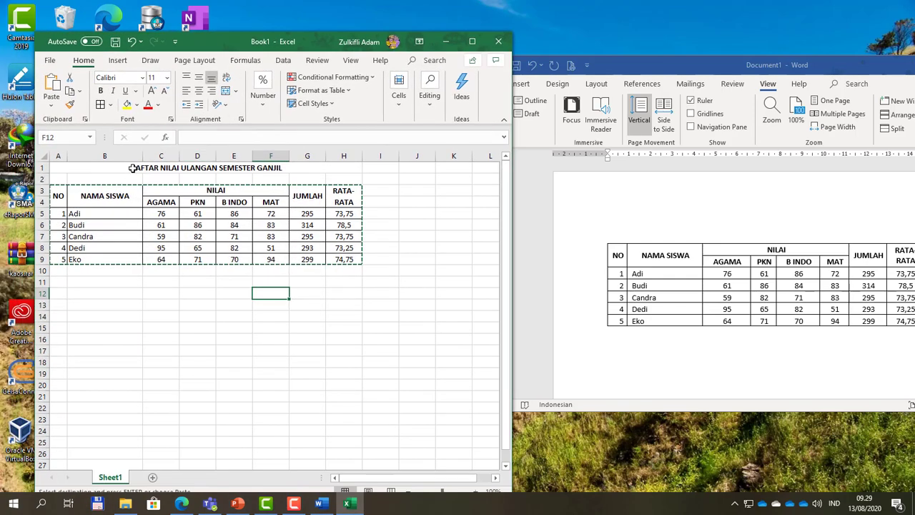
Widen the NAMA SISWA column slightly and set the fifth student's B INDO score in E9 to 50.
{"action": "mouse_move", "coordinate": [141, 158]}
{"action": "left_mouse_down"}
{"action": "mouse_move", "coordinate": [173, 153]}
{"action": "mouse_move", "coordinate": [131, 155]}
{"action": "mouse_move", "coordinate": [151, 155]}
{"action": "left_mouse_up"}
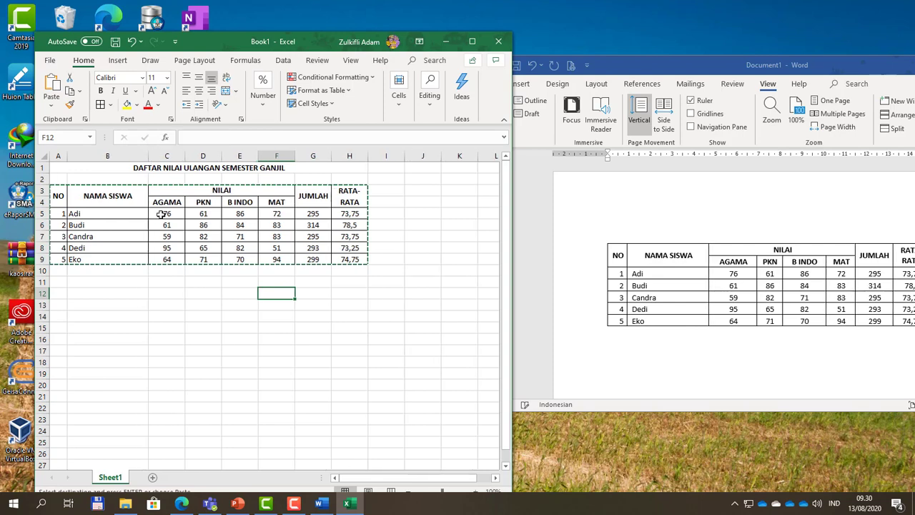
{"action": "left_click", "coordinate": [236, 258]}
{"action": "type", "text": "5"}
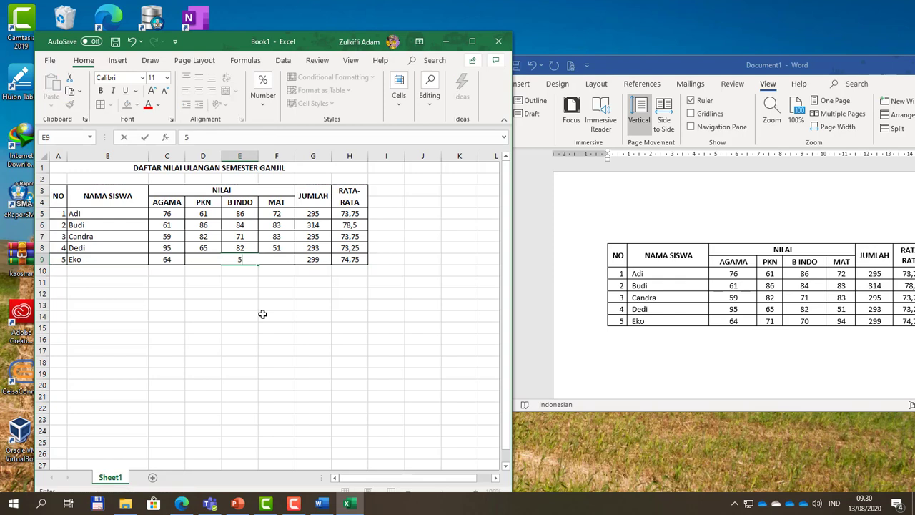
{"action": "type", "text": "0"}
{"action": "key", "text": "Return"}
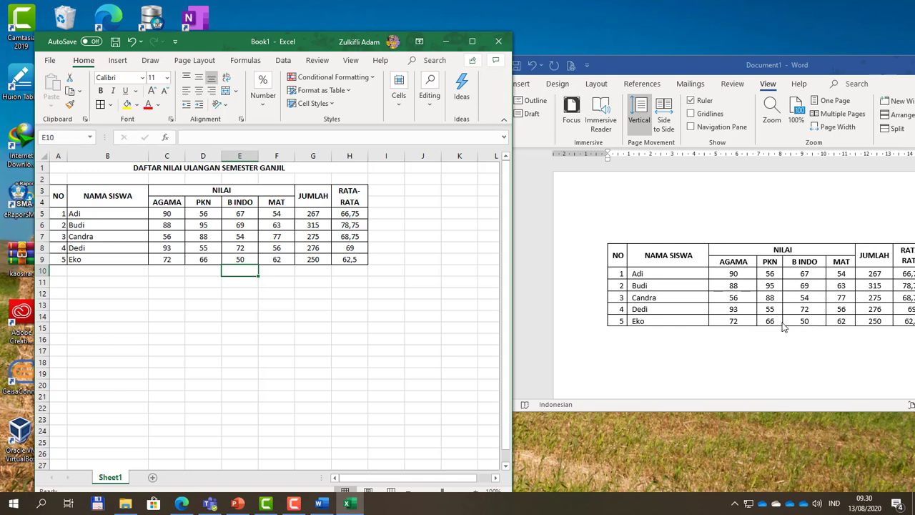
Replace the RANDBETWEEN formulas in C5:F9 with fixed values by copying the range and pasting values only.
{"action": "left_click_drag", "start_coordinate": [176, 217], "coordinate": [276, 261]}
{"action": "key", "text": "ctrl+c"}
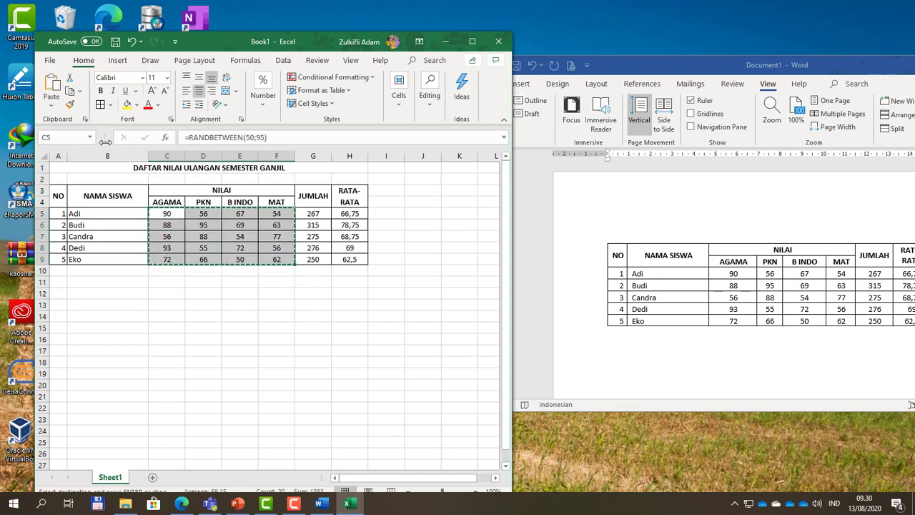
{"action": "left_click", "coordinate": [52, 107]}
{"action": "left_click", "coordinate": [50, 189]}
{"action": "key", "text": "Escape"}
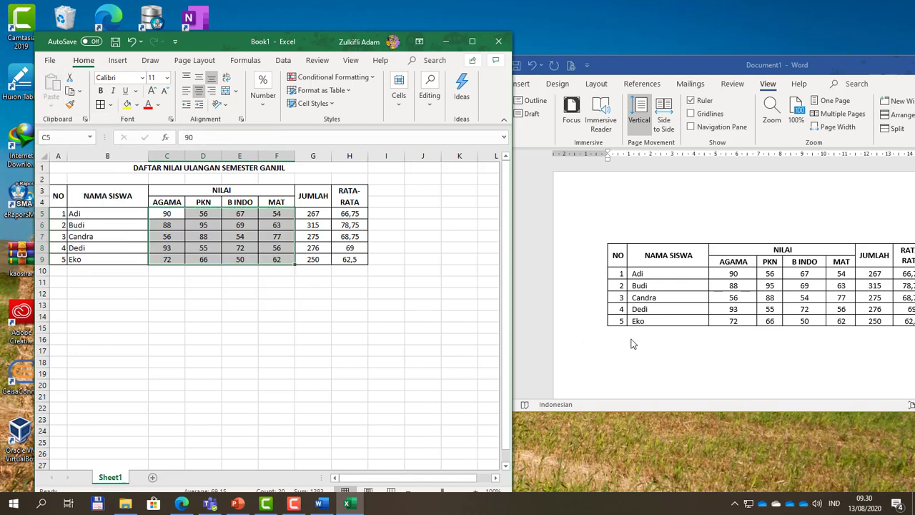
Set the fifth student's B INDO score in E9 of the source table to 100.
{"action": "left_click", "coordinate": [282, 306]}
{"action": "left_click", "coordinate": [243, 262]}
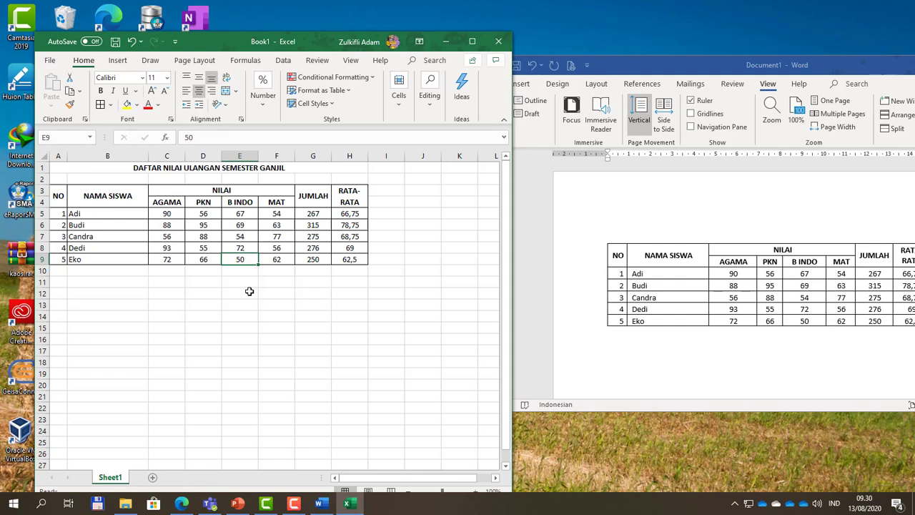
{"action": "type", "text": "100"}
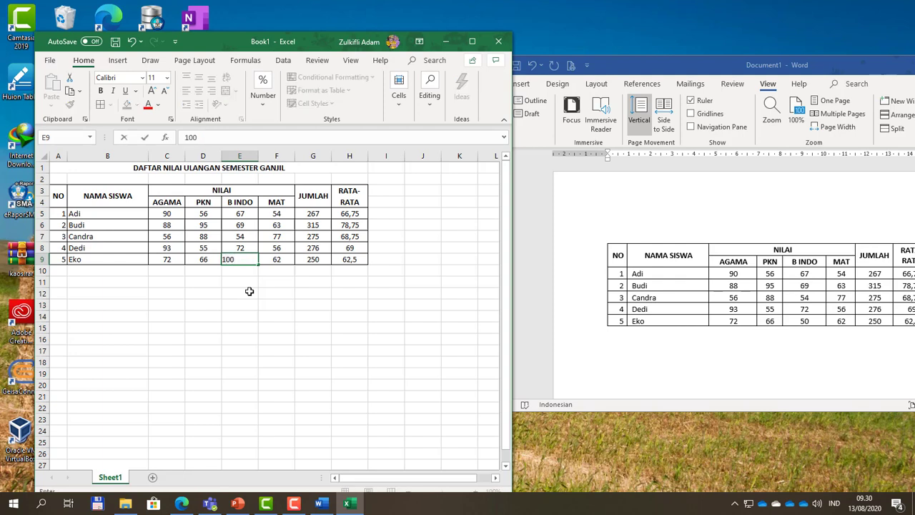
{"action": "key", "text": "Return"}
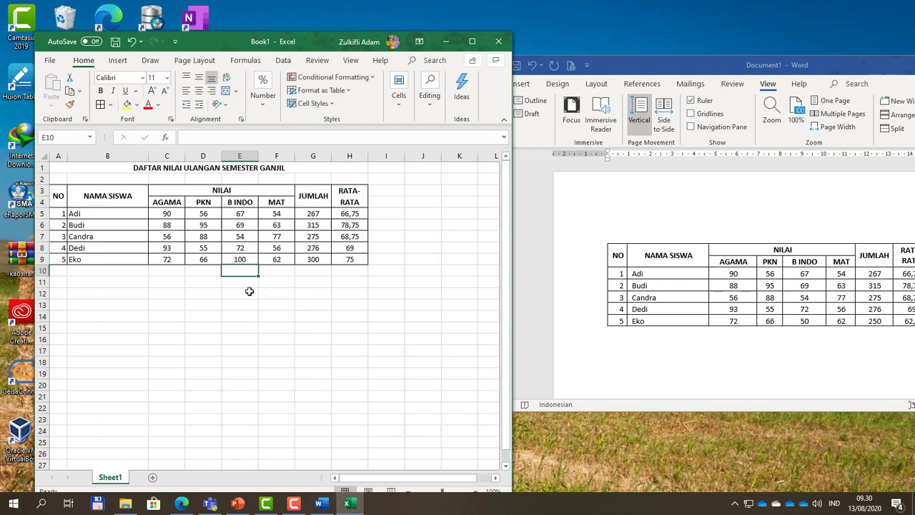
Inspect B INDO and MAT scores in the Excel table and compare the fifth student's row with the linked table in Word.
{"action": "left_click", "coordinate": [243, 257]}
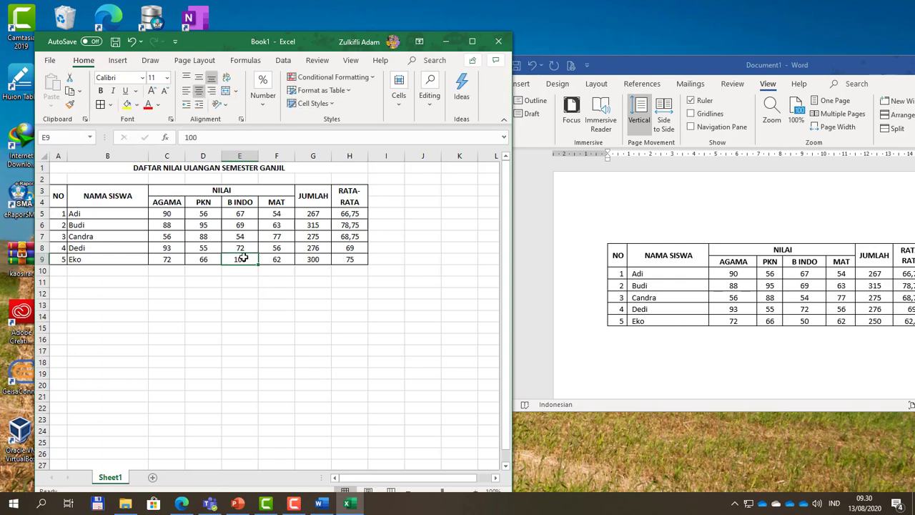
{"action": "left_click", "coordinate": [236, 248]}
{"action": "left_click", "coordinate": [242, 226]}
{"action": "left_click", "coordinate": [276, 224]}
{"action": "left_click", "coordinate": [276, 248]}
{"action": "left_click", "coordinate": [276, 258]}
{"action": "left_click", "coordinate": [276, 246]}
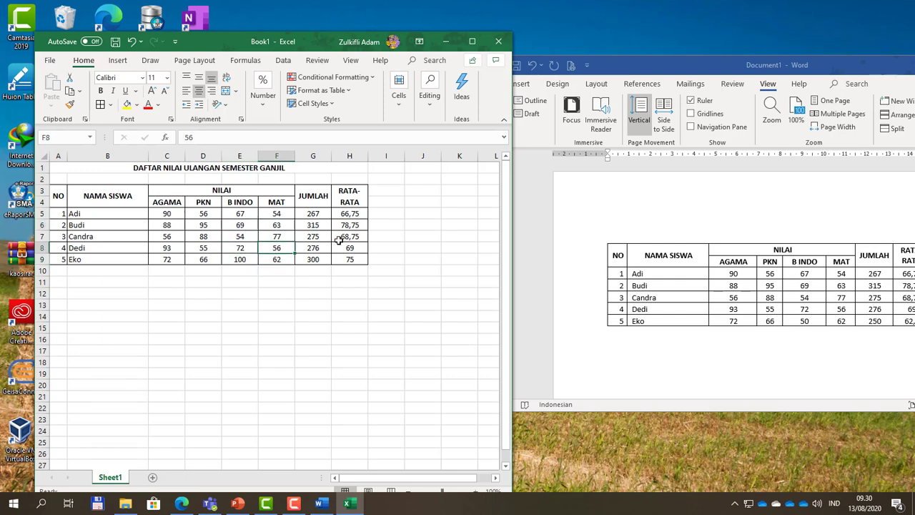
{"action": "left_click", "coordinate": [799, 321]}
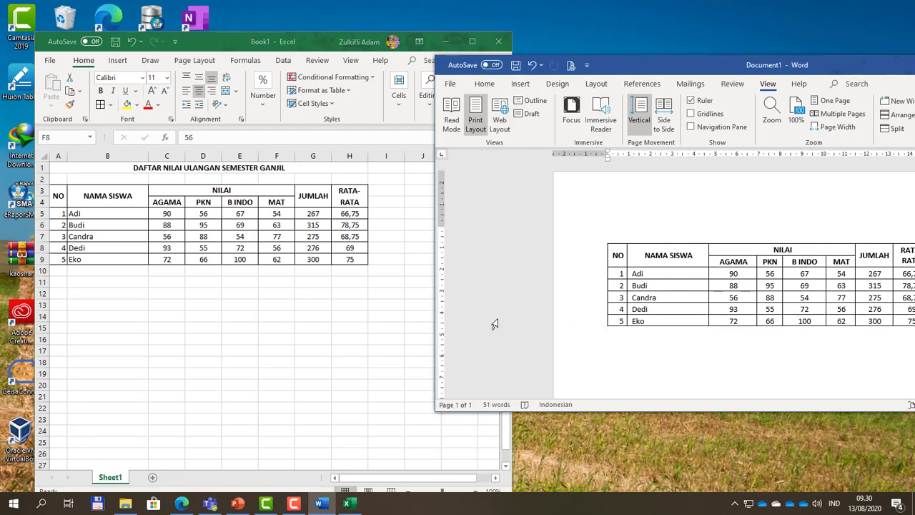
{"action": "left_click", "coordinate": [267, 272]}
{"action": "left_click", "coordinate": [646, 354]}
Set the fifth student's B INDO score in E9 to 20 in Excel and switch to the Word document with the linked table.
{"action": "left_click", "coordinate": [241, 262]}
{"action": "left_click", "coordinate": [240, 259]}
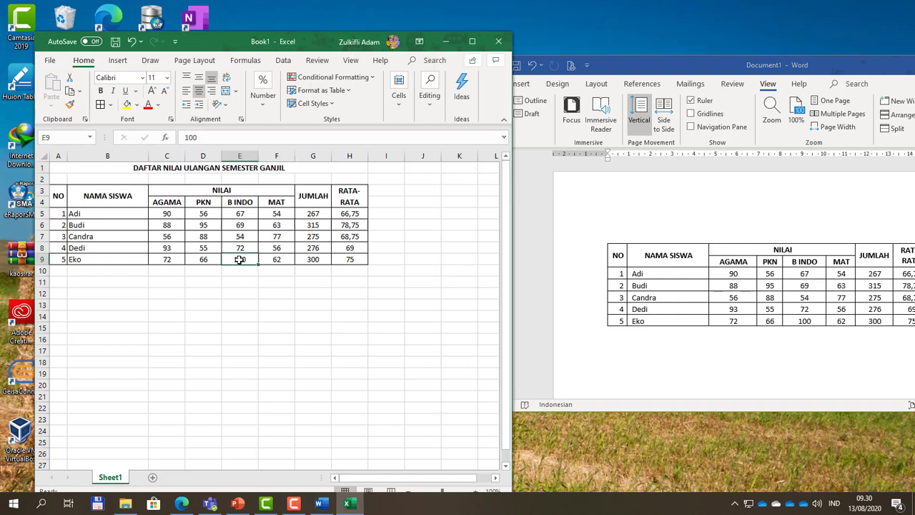
{"action": "type", "text": "20"}
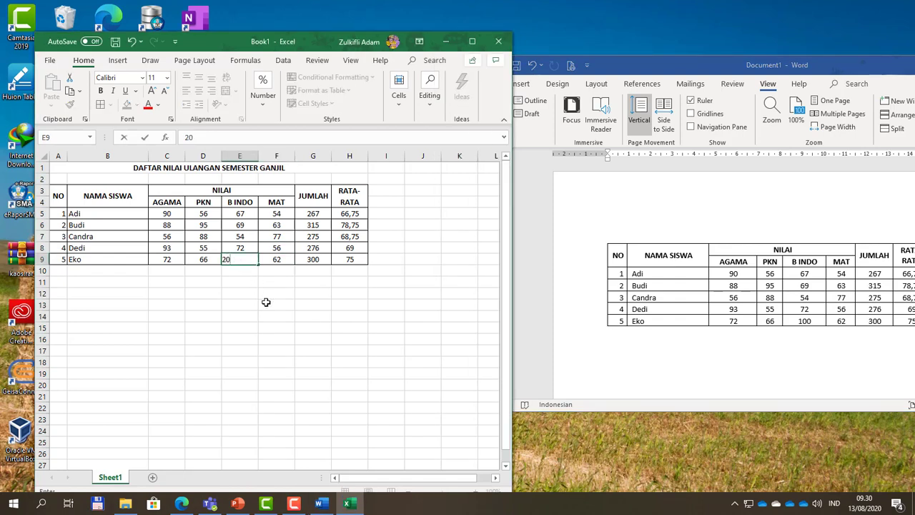
{"action": "key", "text": "Return"}
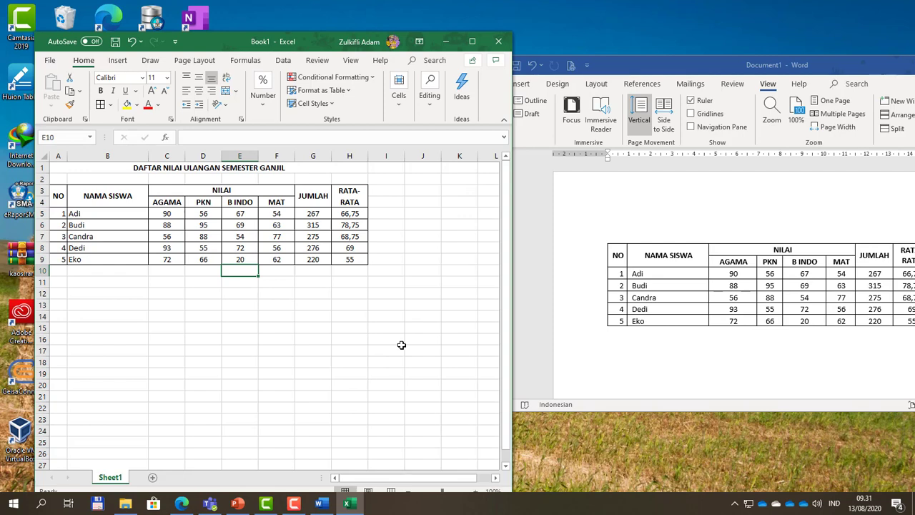
{"action": "key", "text": "alt"}
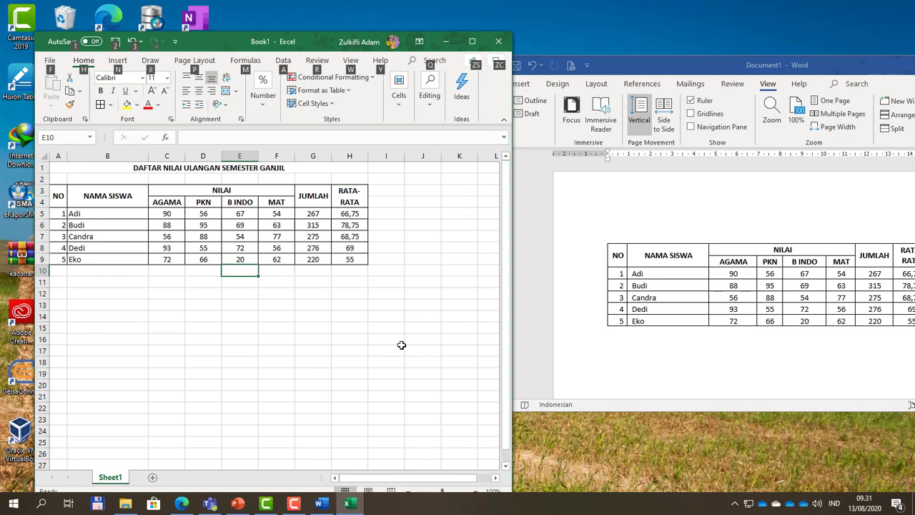
{"action": "key", "text": "alt+Tab"}
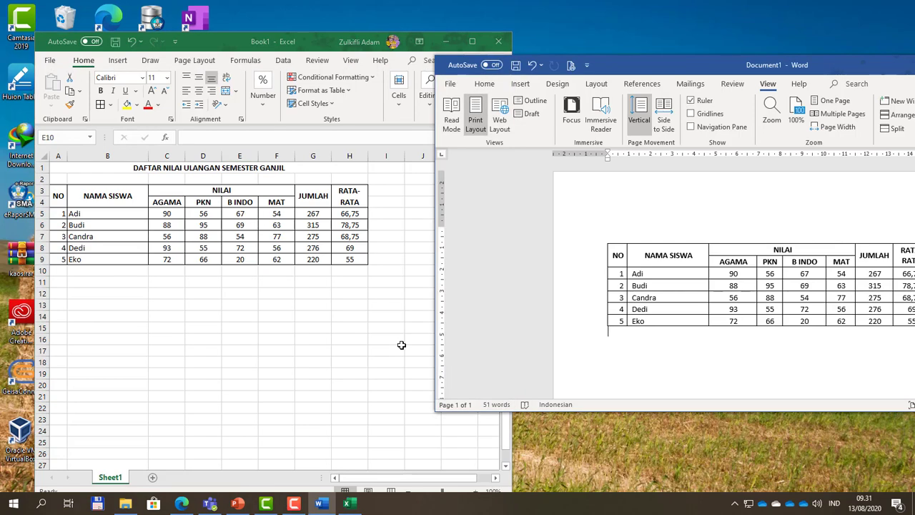